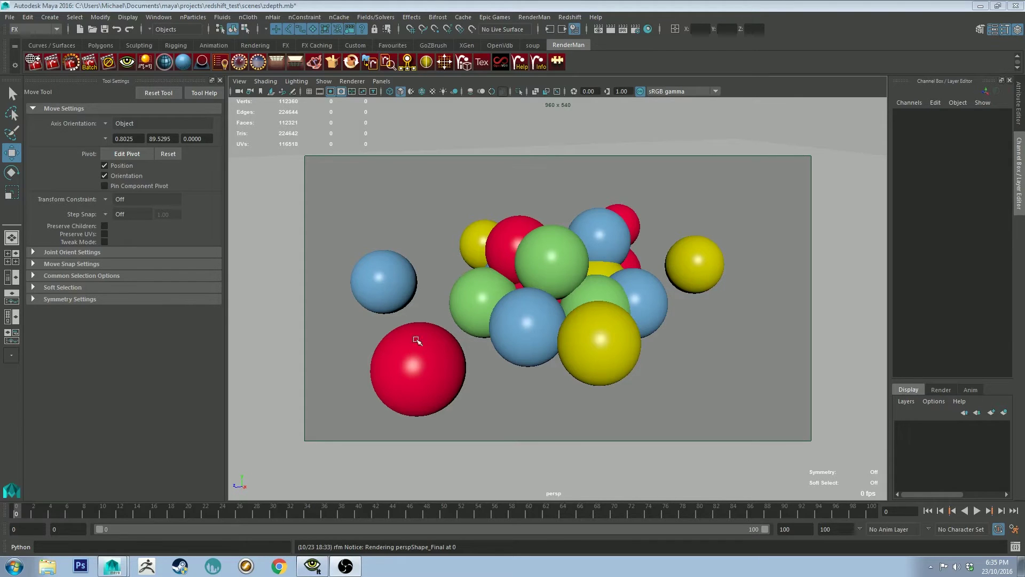
Toggle the viewport floor grid on and off in the zdepth.mb spheres scene
click(310, 91)
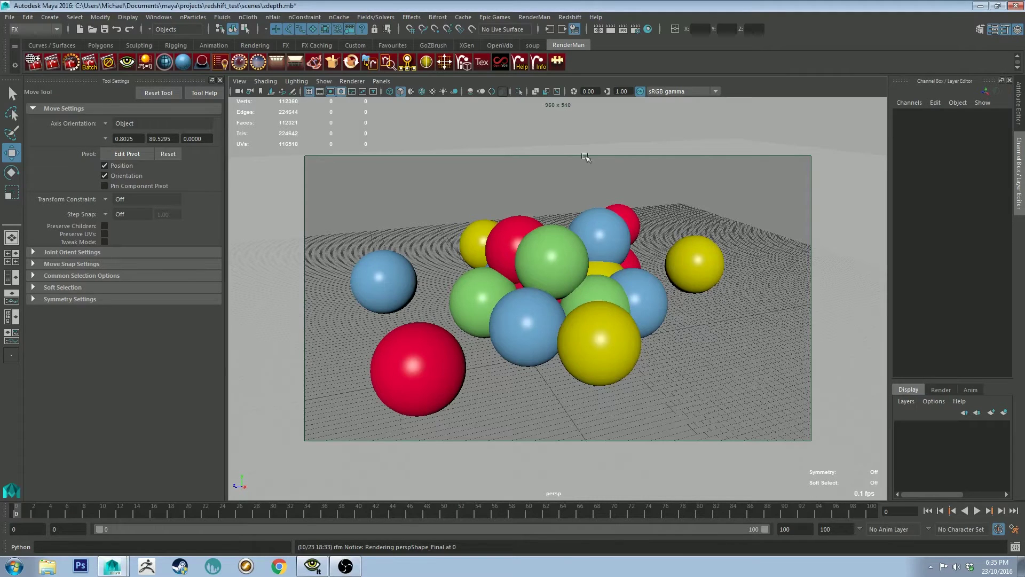
click(309, 92)
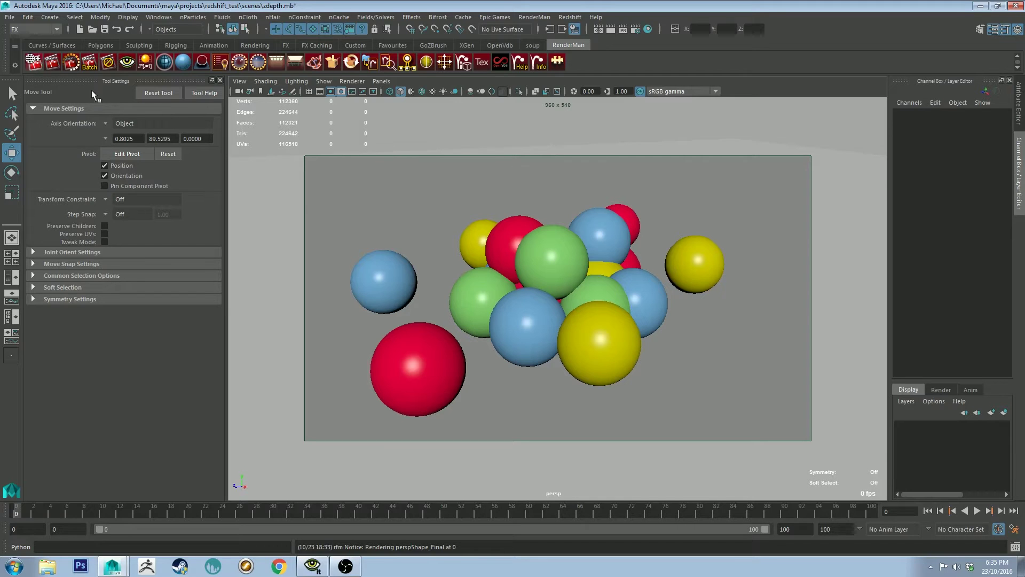
In RenderMan Controls' Final outputs, create a new output from the float z channel
click(33, 62)
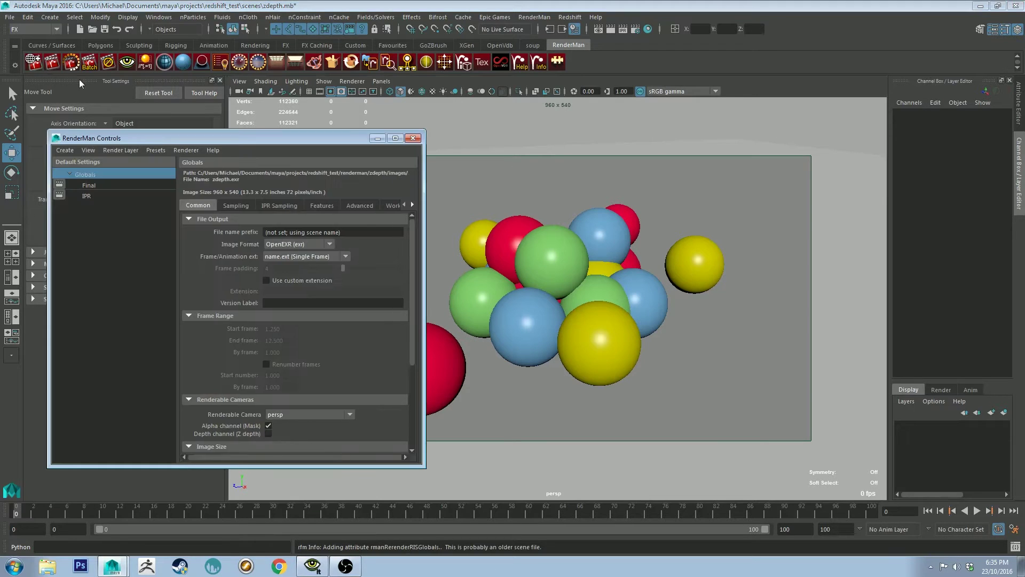
click(82, 185)
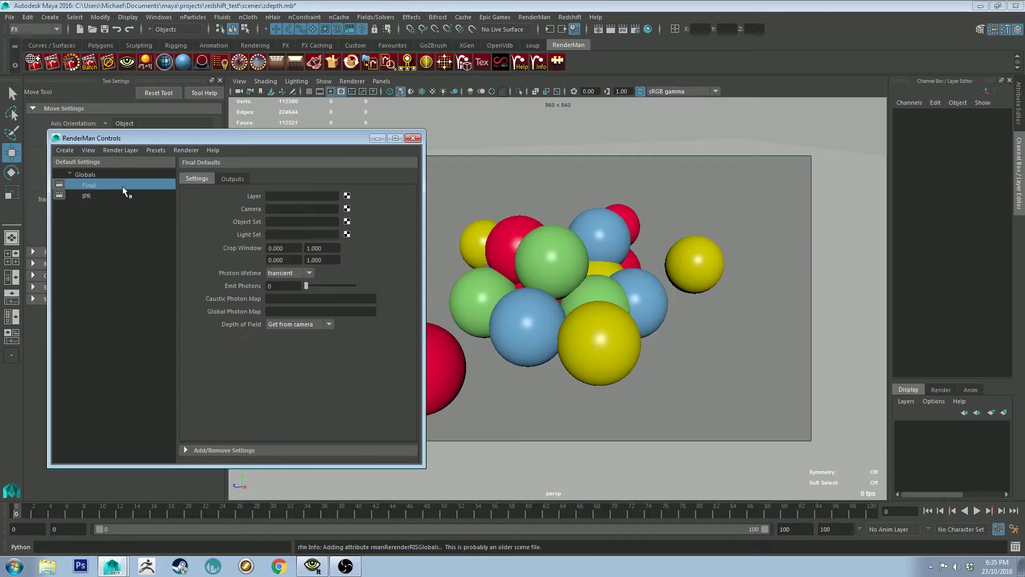
click(231, 178)
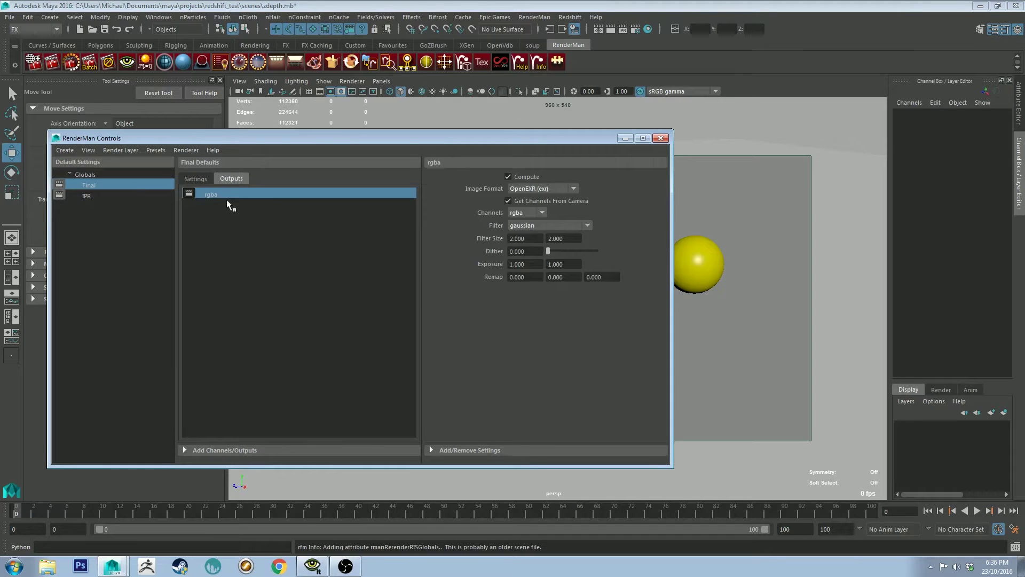
click(185, 450)
scroll(223, 379, down, 5)
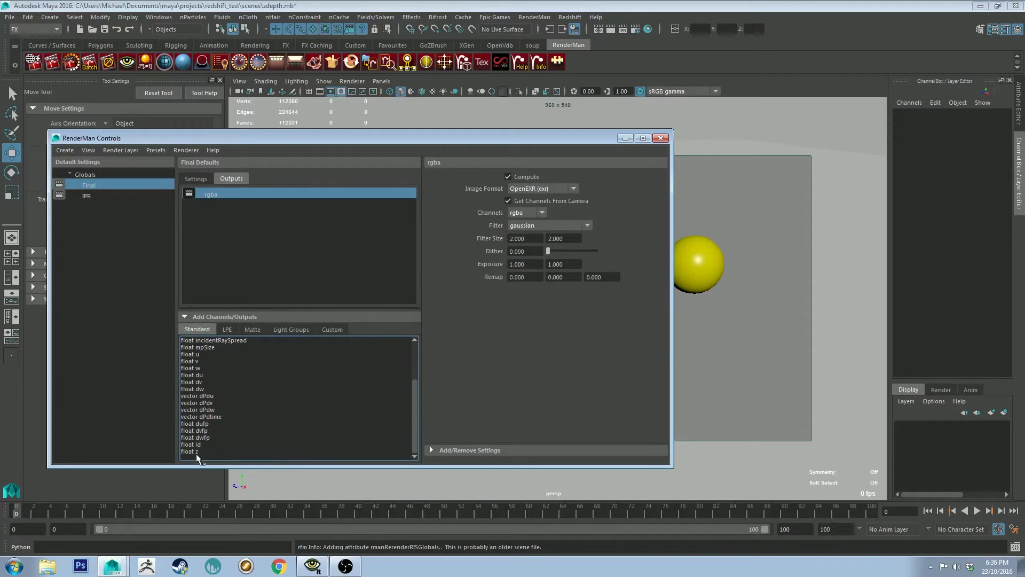
click(189, 450)
right_click(189, 450)
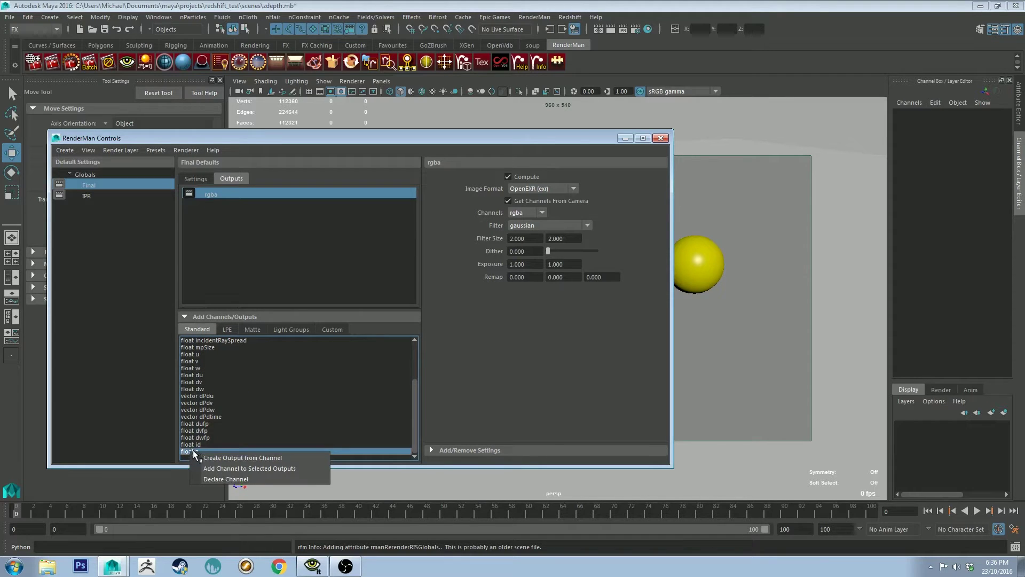
click(218, 457)
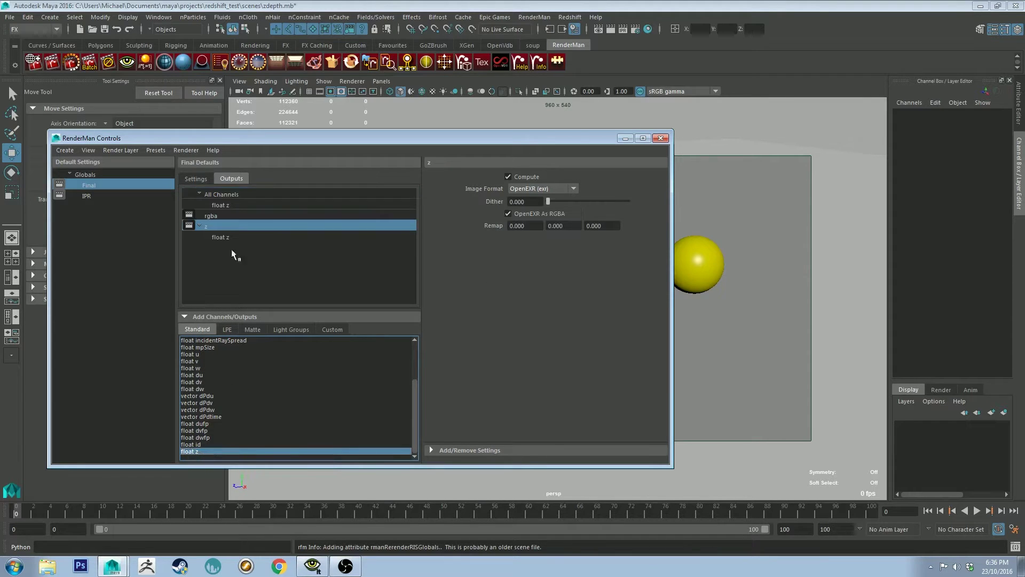
Add the Filter attribute to the z output's float z channel and set it to zmin
click(200, 226)
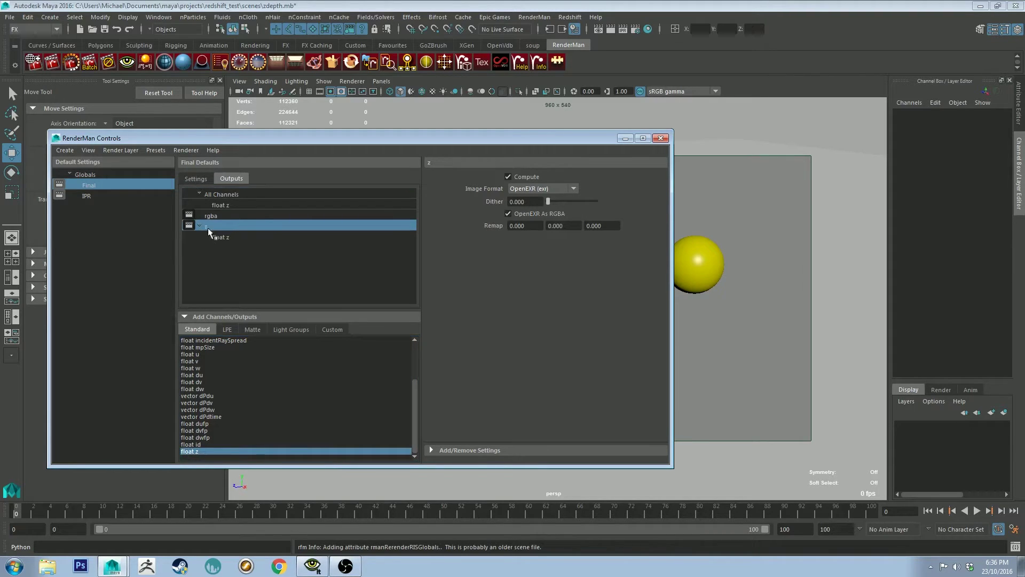
click(222, 238)
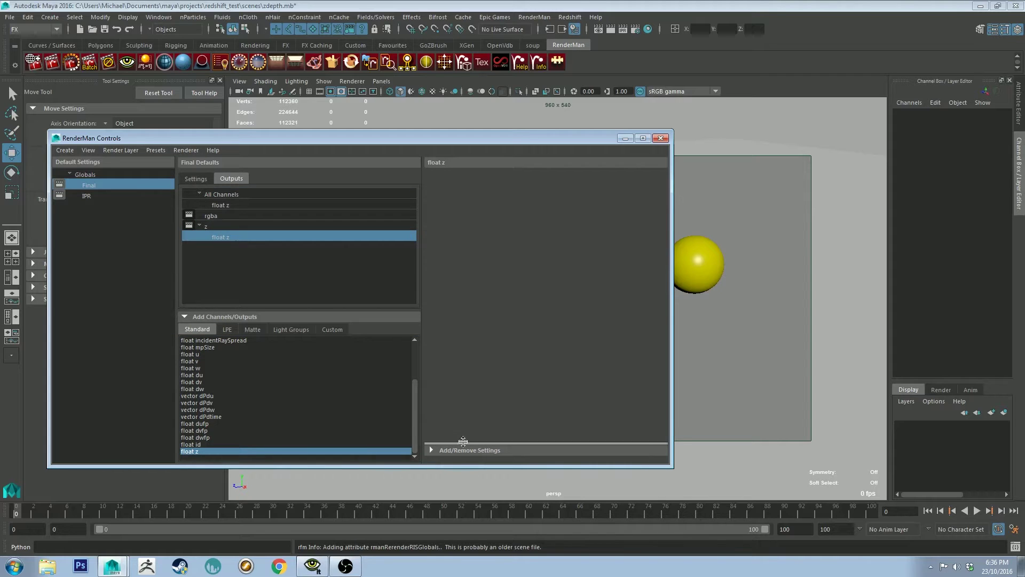
click(434, 451)
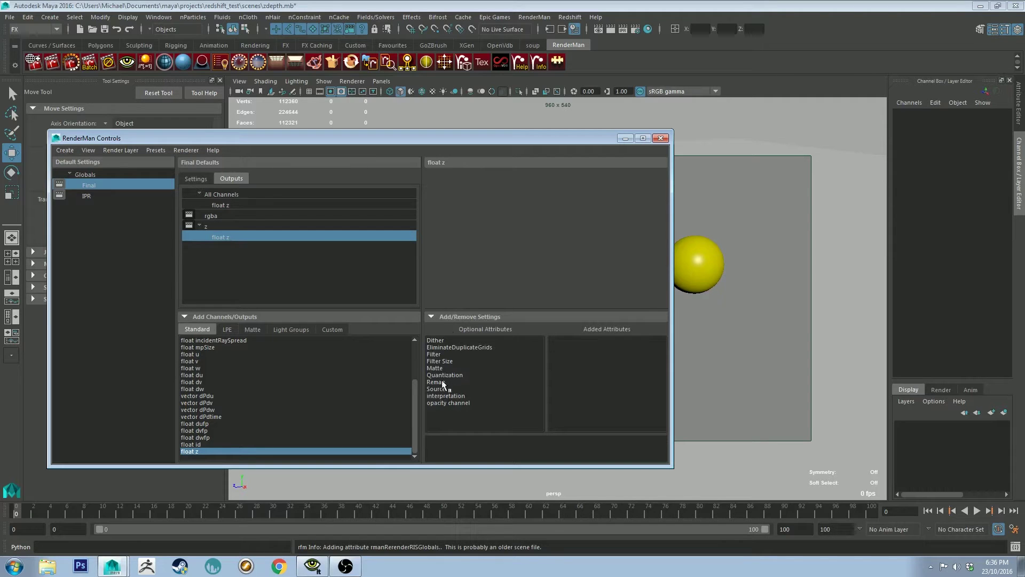
click(447, 355)
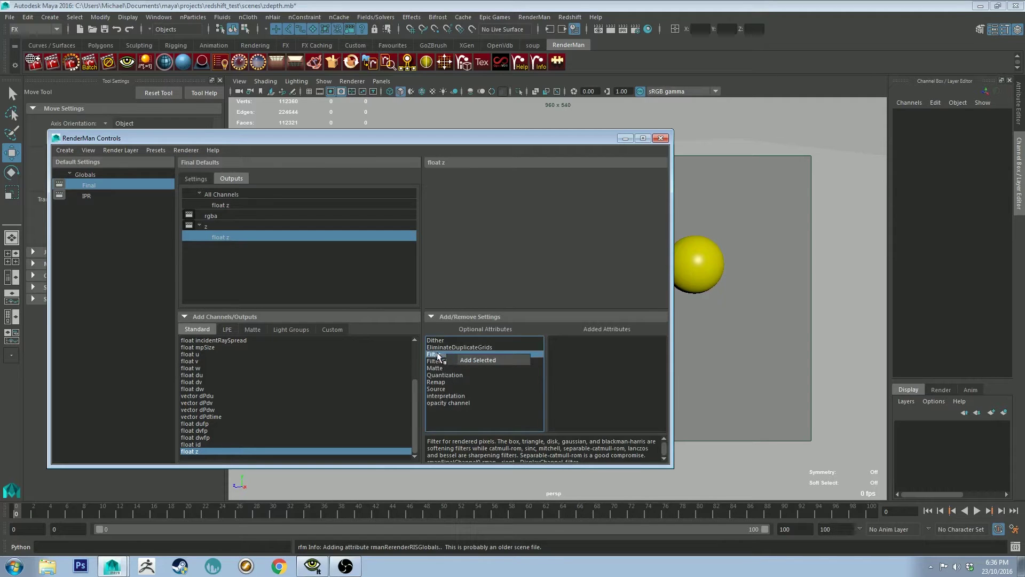
double_click(463, 355)
click(569, 177)
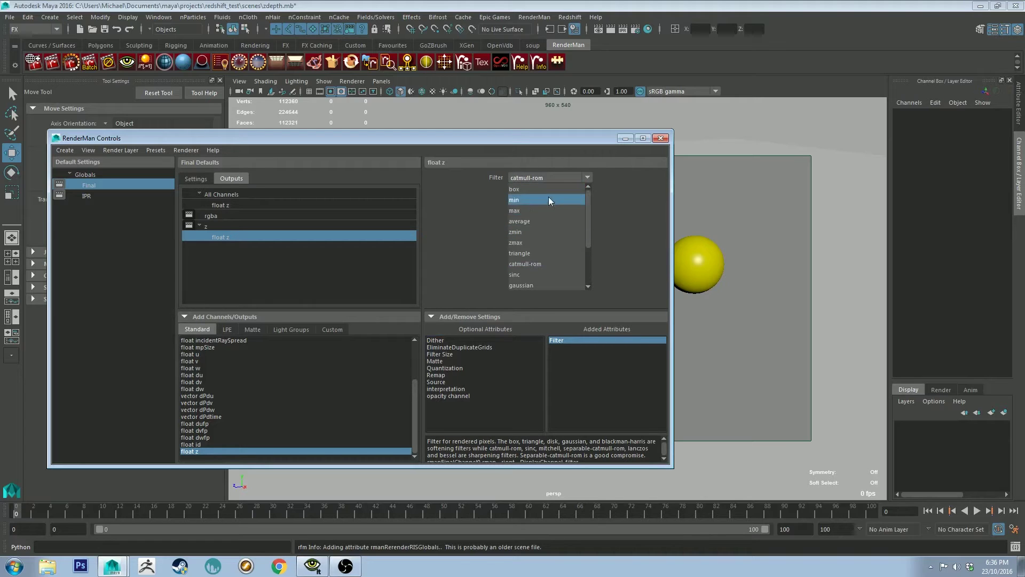
click(542, 233)
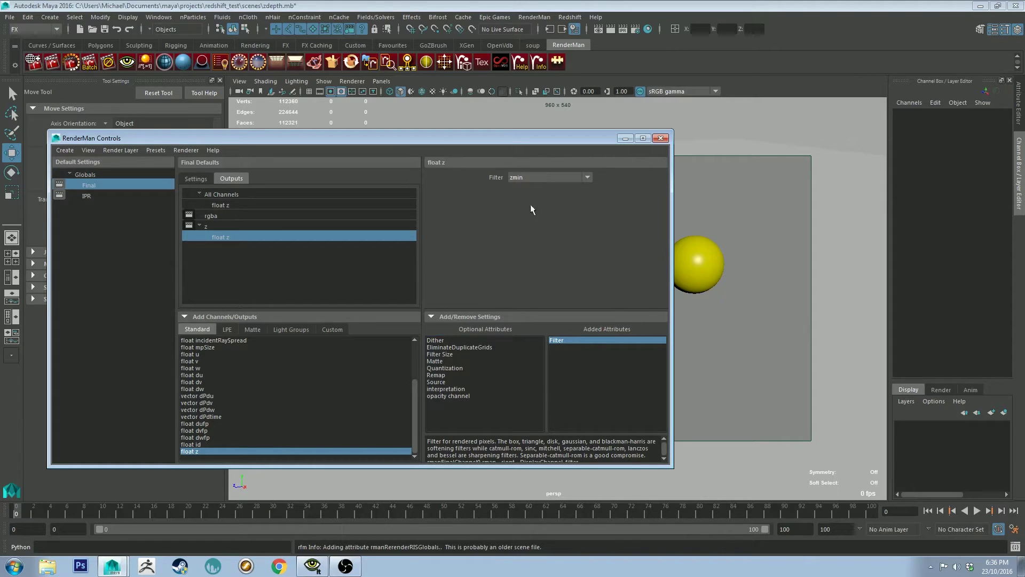
Add Exposure to the z output and change its second value to -1
click(210, 226)
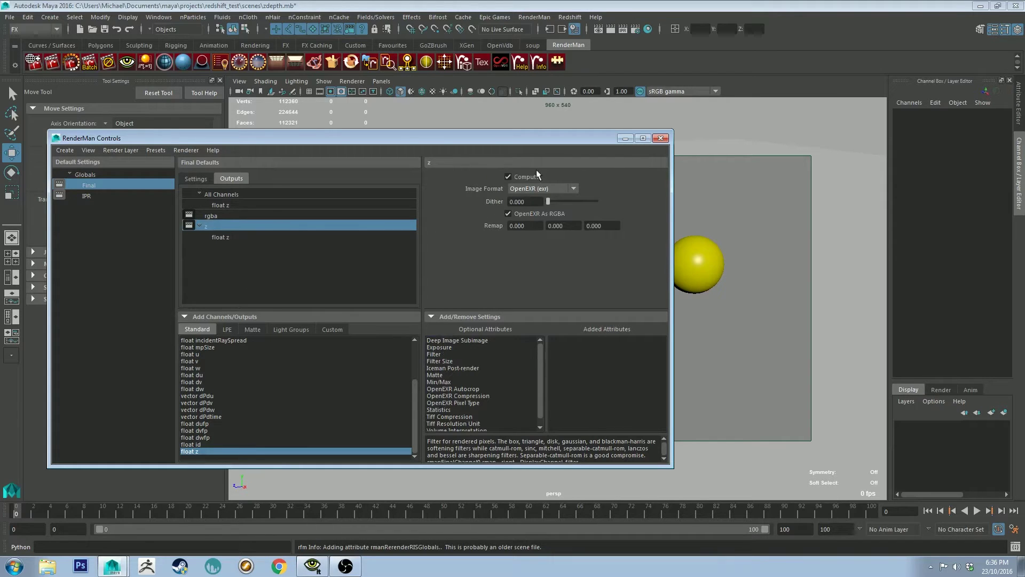
click(450, 347)
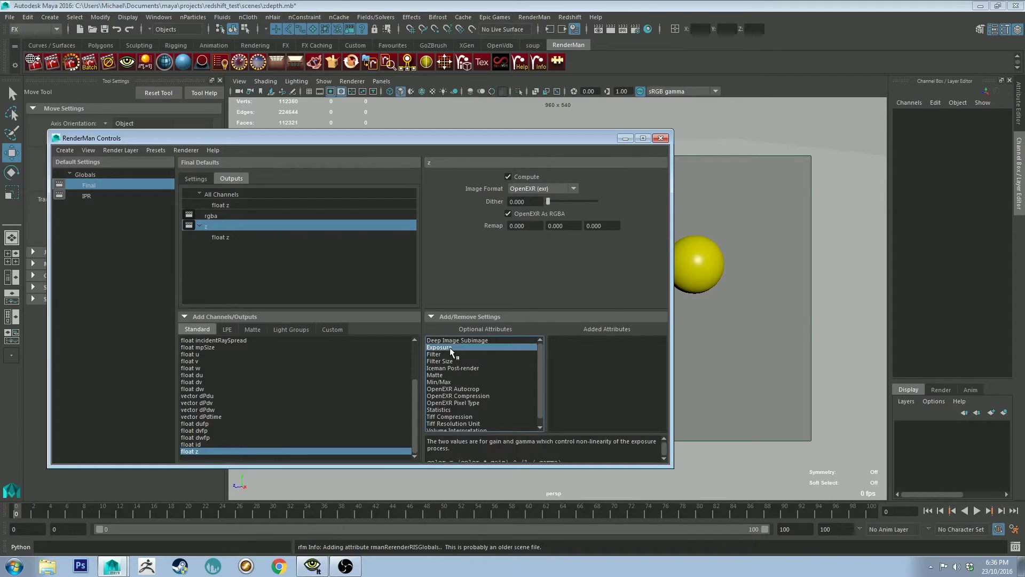
right_click(450, 347)
click(502, 355)
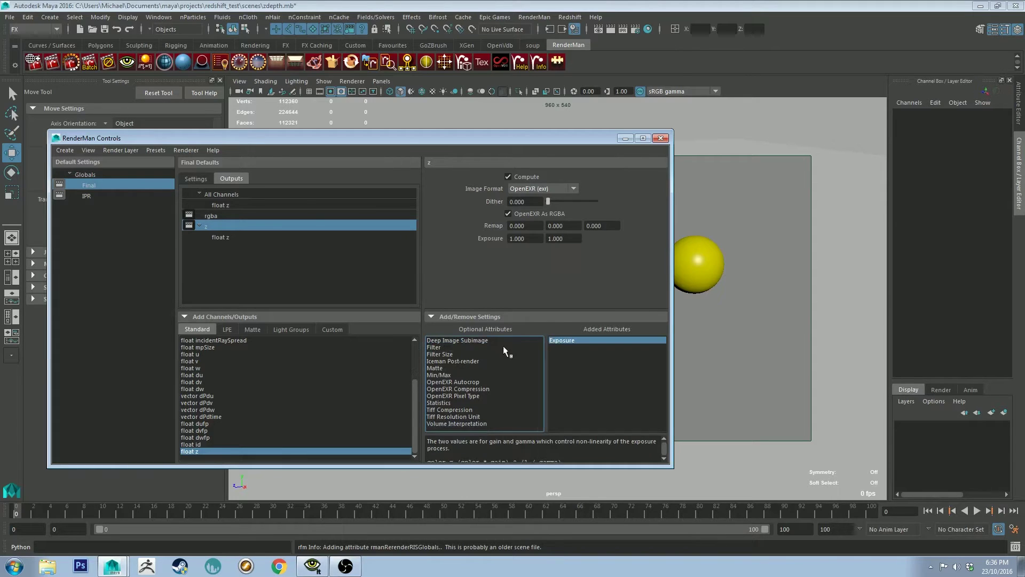
double_click(573, 240)
key(BackSpace)
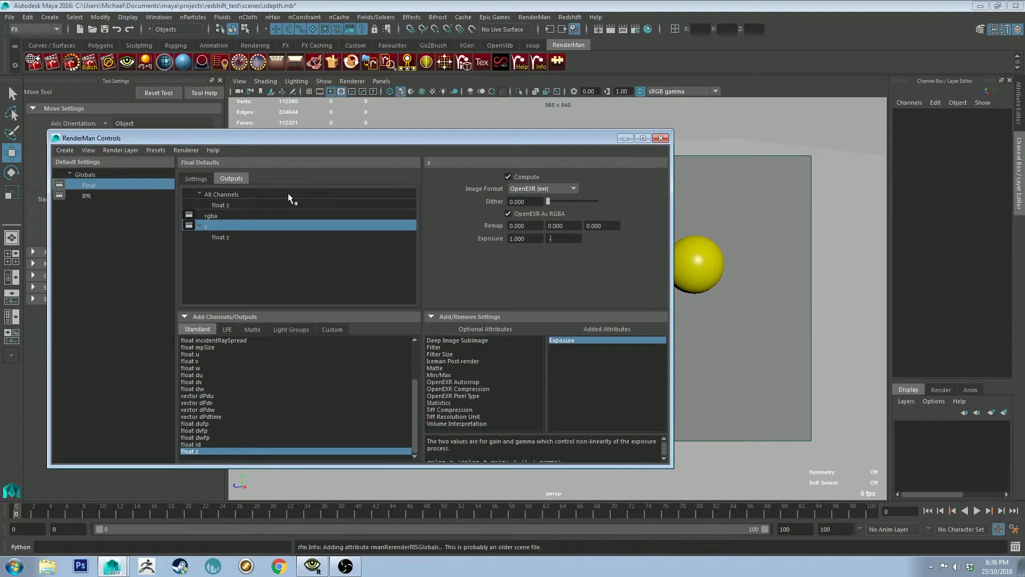
text(-1)
Review the Globals render settings, then close RenderMan Controls
click(199, 223)
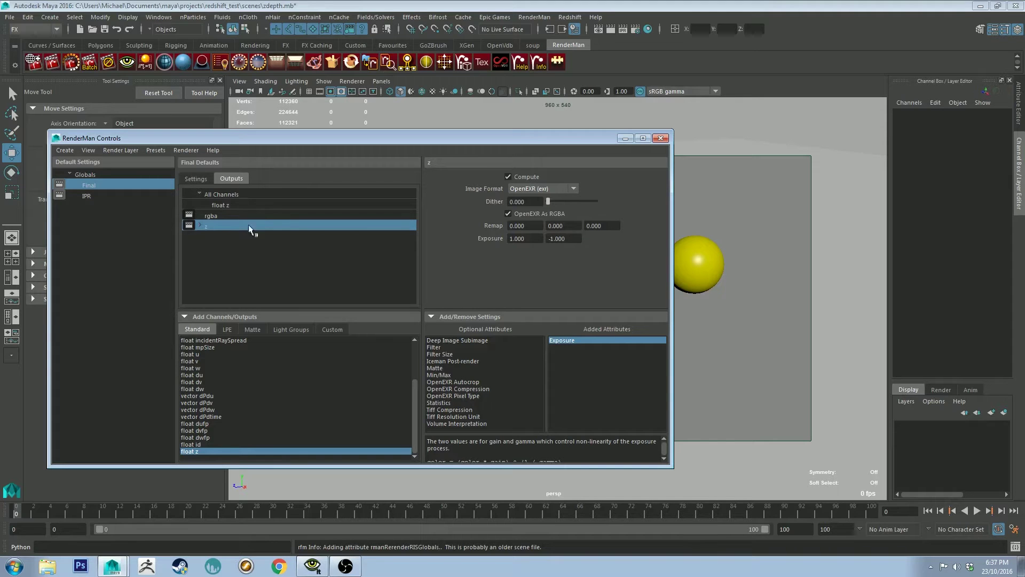
click(99, 175)
scroll(207, 345, down, 4)
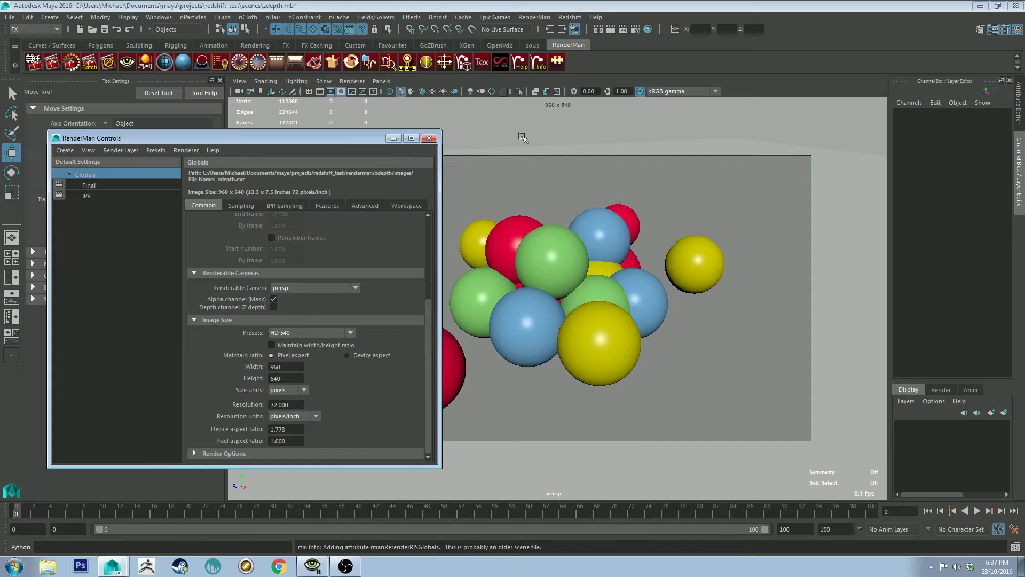
click(429, 138)
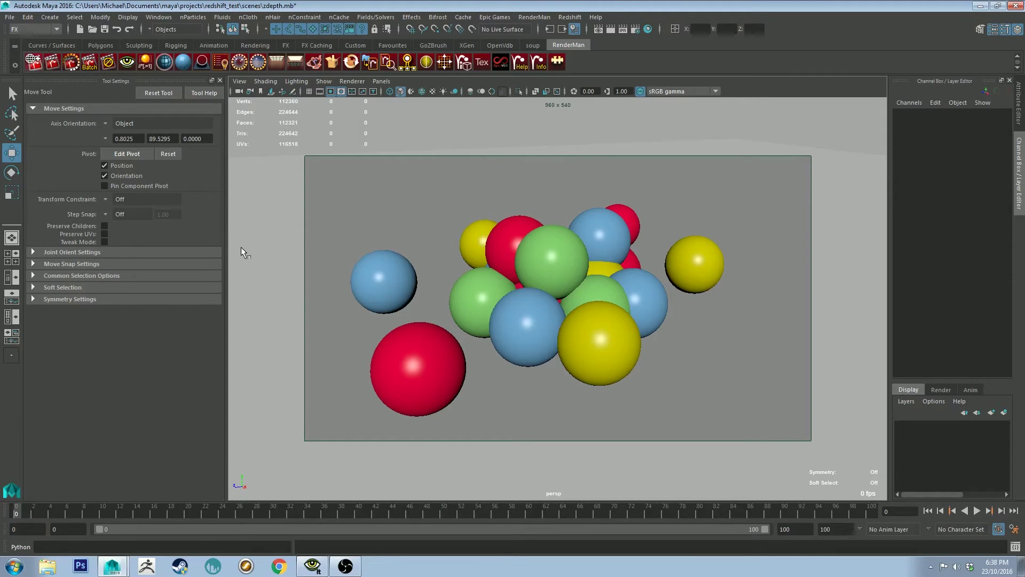
Recheck the rgba and z outputs under Final, then render the spheres scene
click(34, 61)
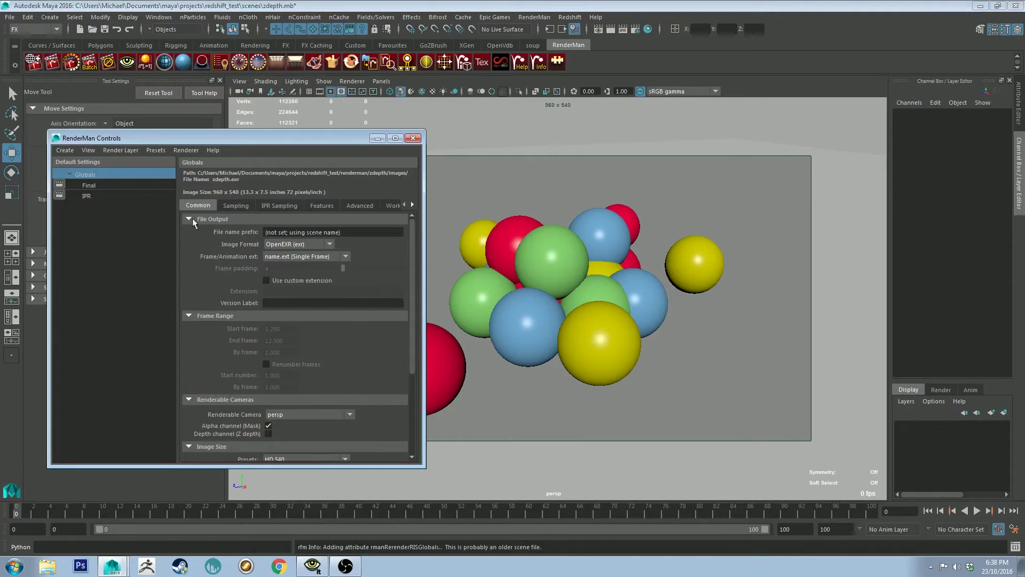
click(90, 185)
click(232, 179)
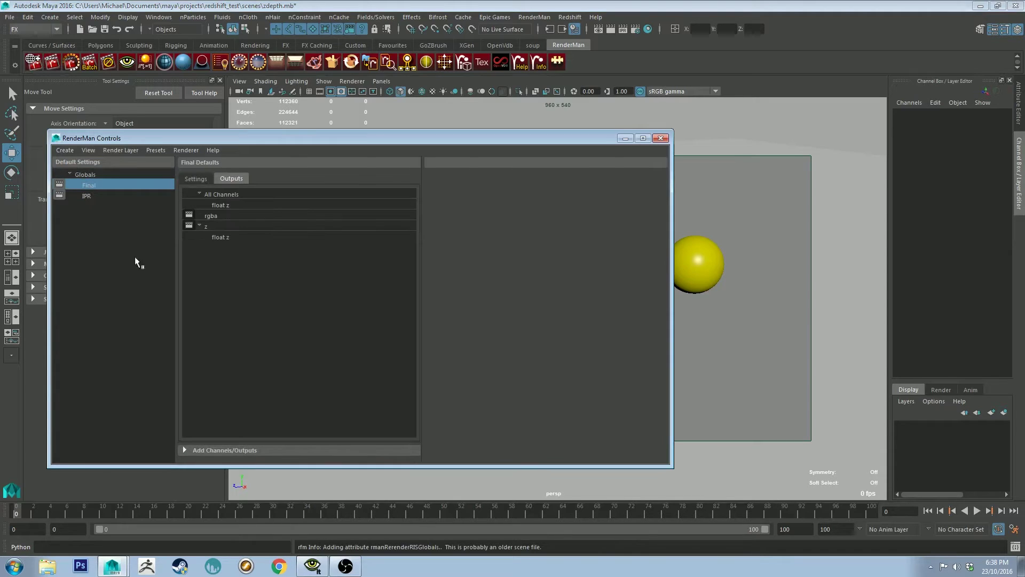
click(213, 218)
click(210, 226)
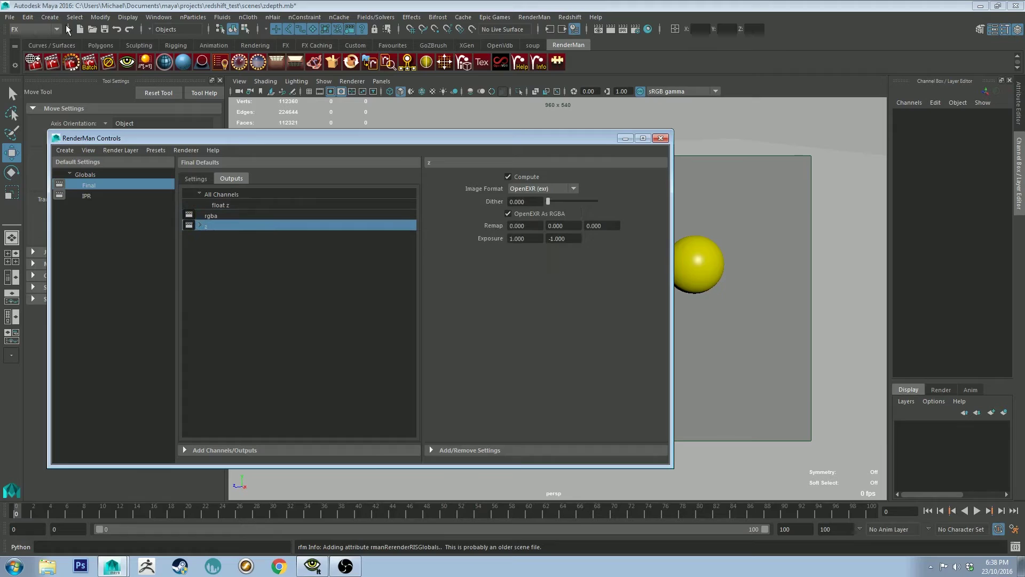
click(220, 218)
click(52, 62)
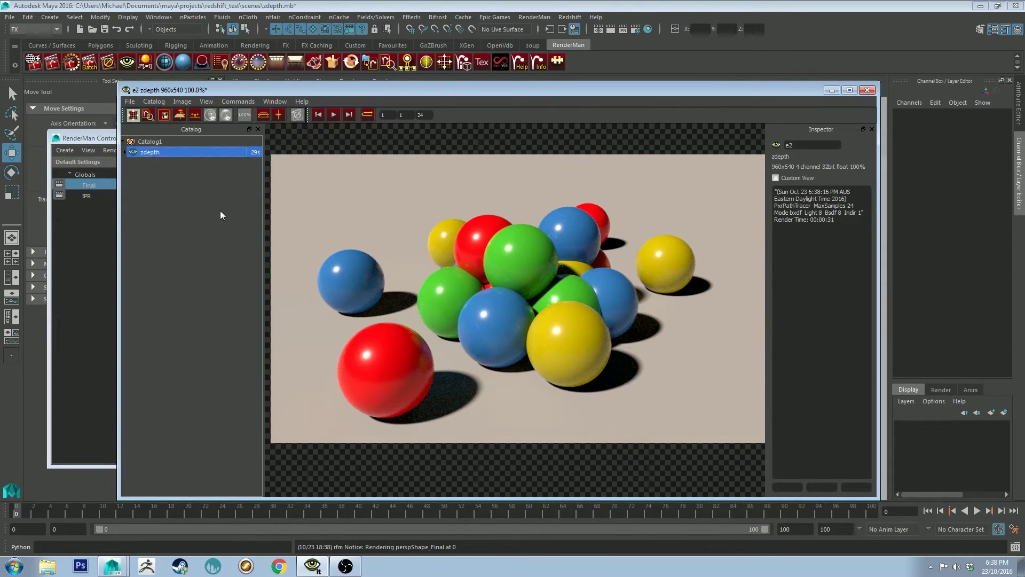
Expand the zdepth catalog entry to reveal zdepth_z.exr and toggle the catalog panel
click(124, 152)
click(207, 101)
mouse_move(269, 102)
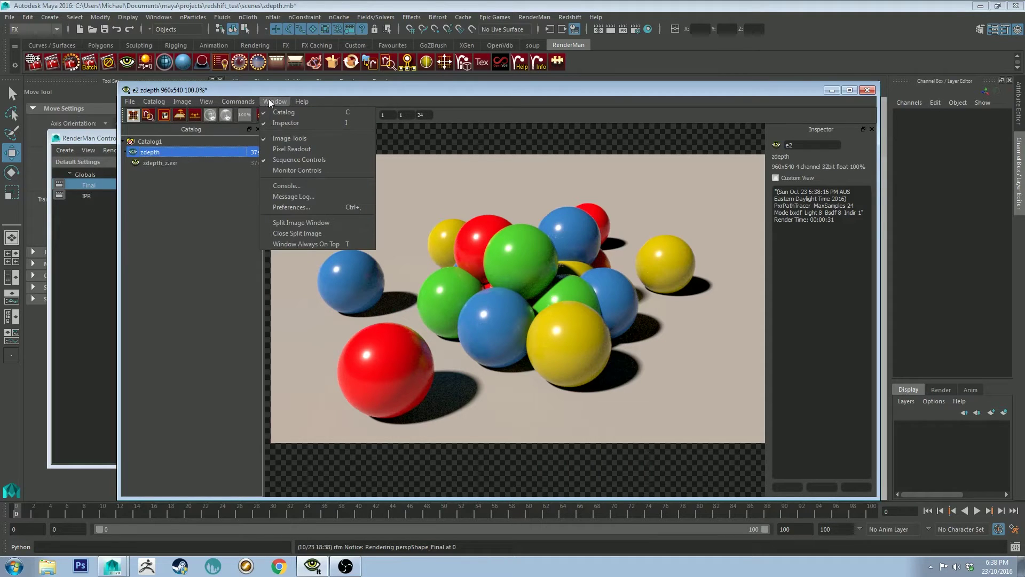
click(284, 85)
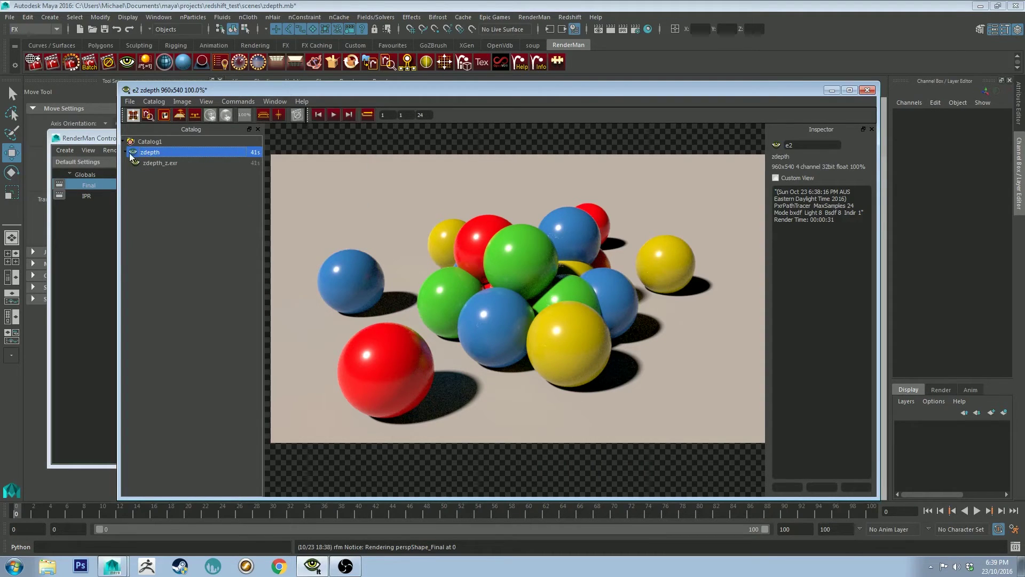
key(c)
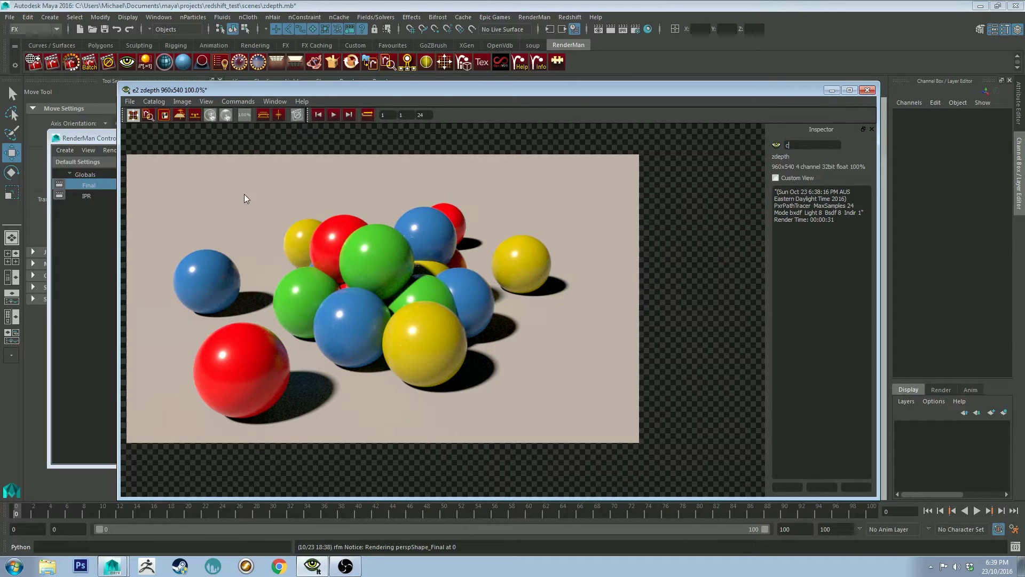
key(c)
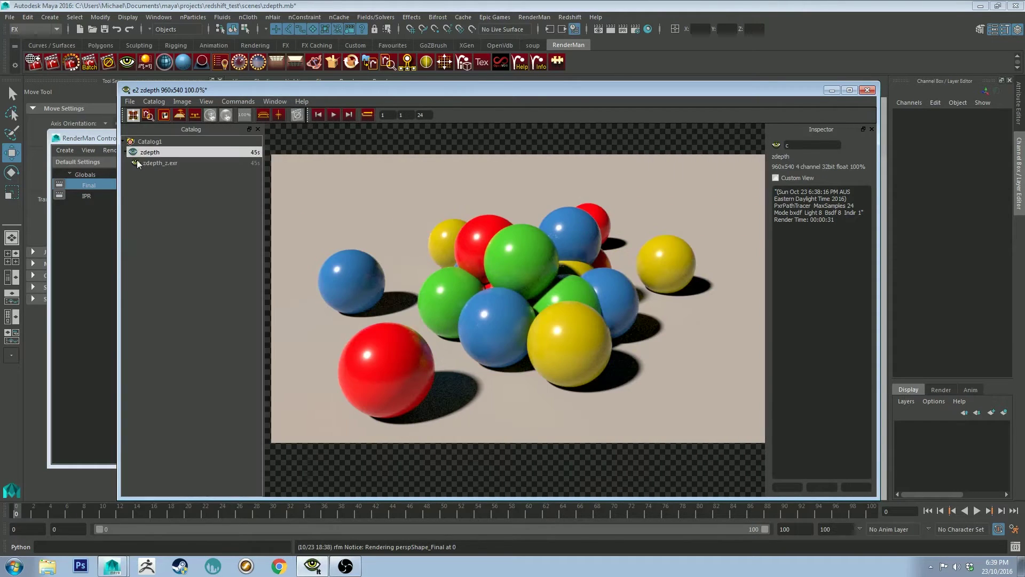
Display the zdepth_z.exr depth pass with the Shadow Map image colour space
click(143, 163)
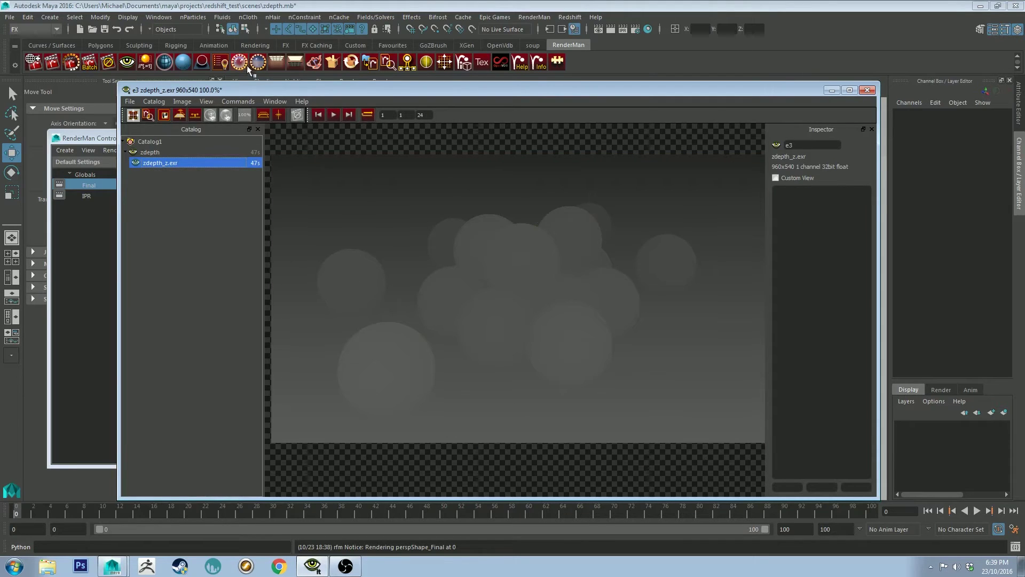
click(207, 100)
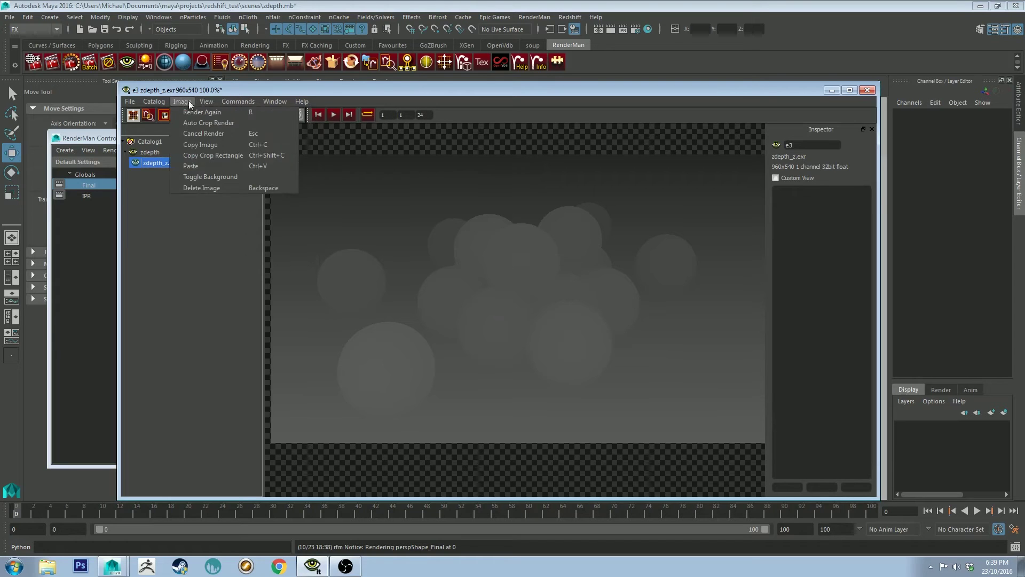
mouse_move(206, 102)
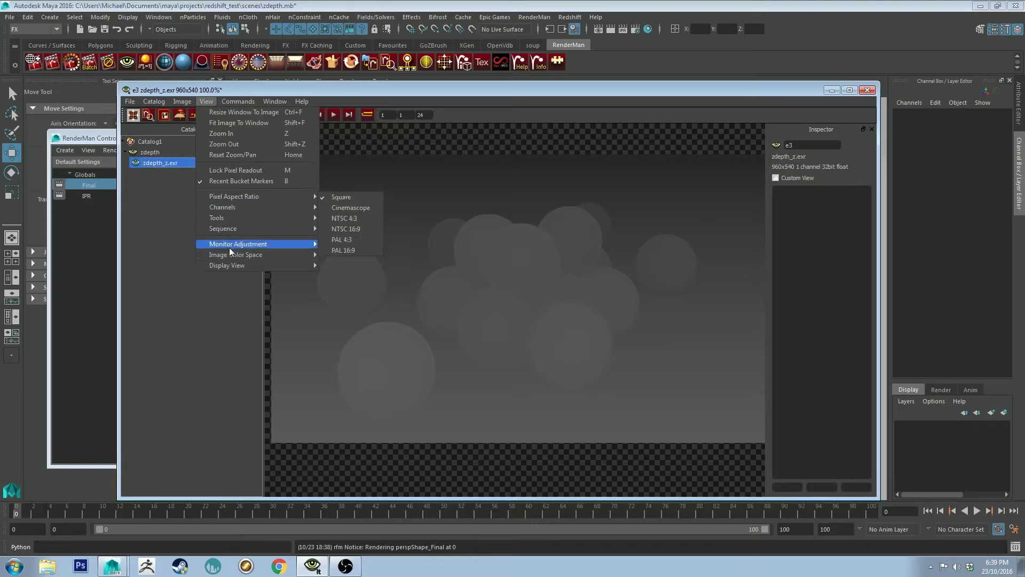
mouse_move(229, 254)
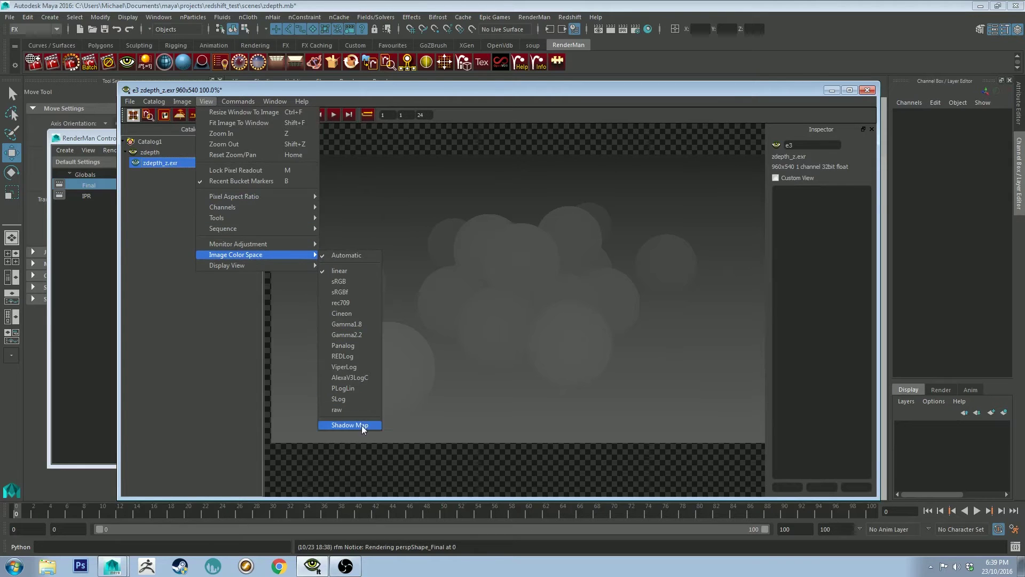
click(138, 279)
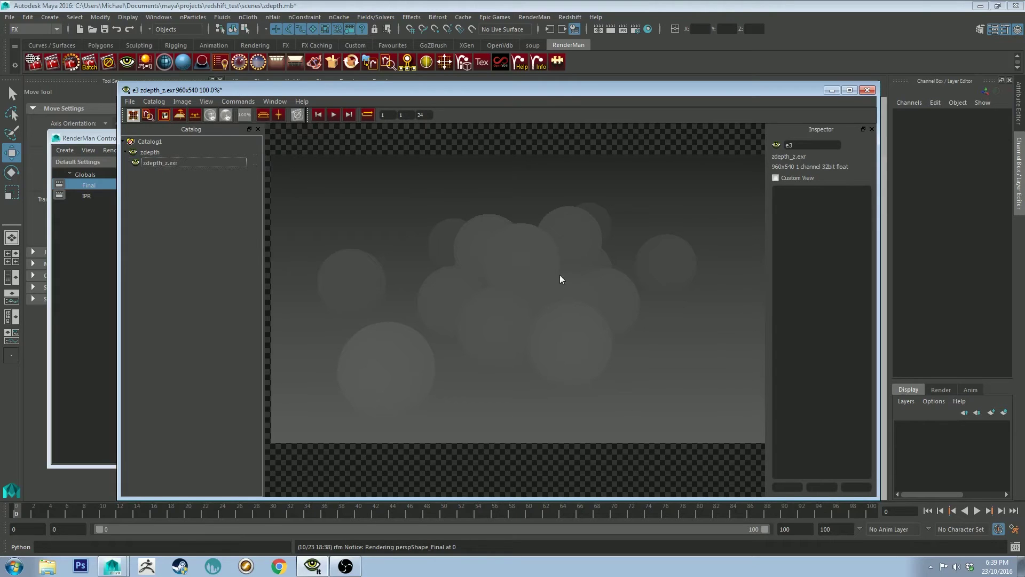
Export the zdepth beauty render as beautylayer.exr in OpenEXR Half, then expand it
click(125, 152)
click(140, 153)
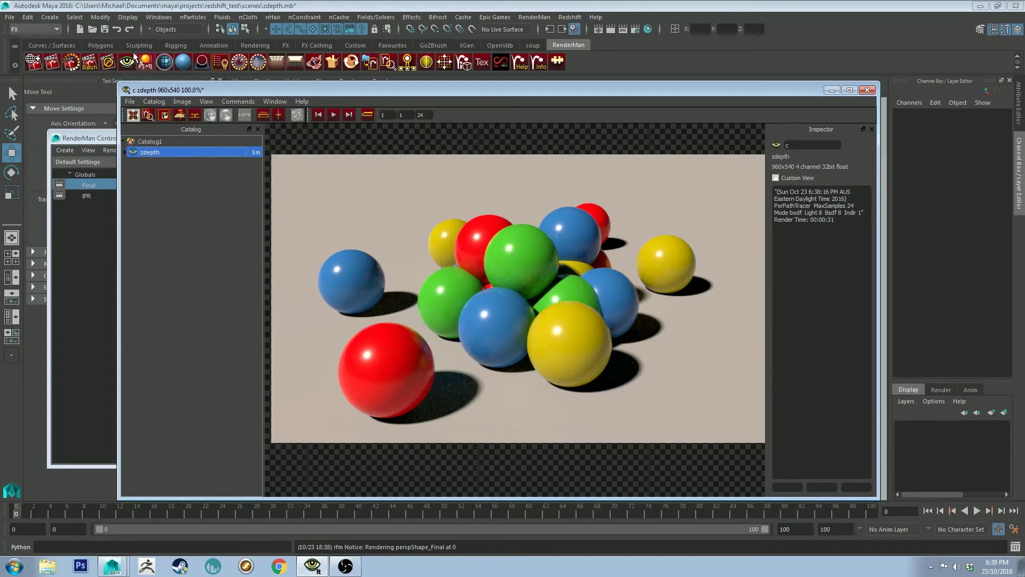
click(130, 101)
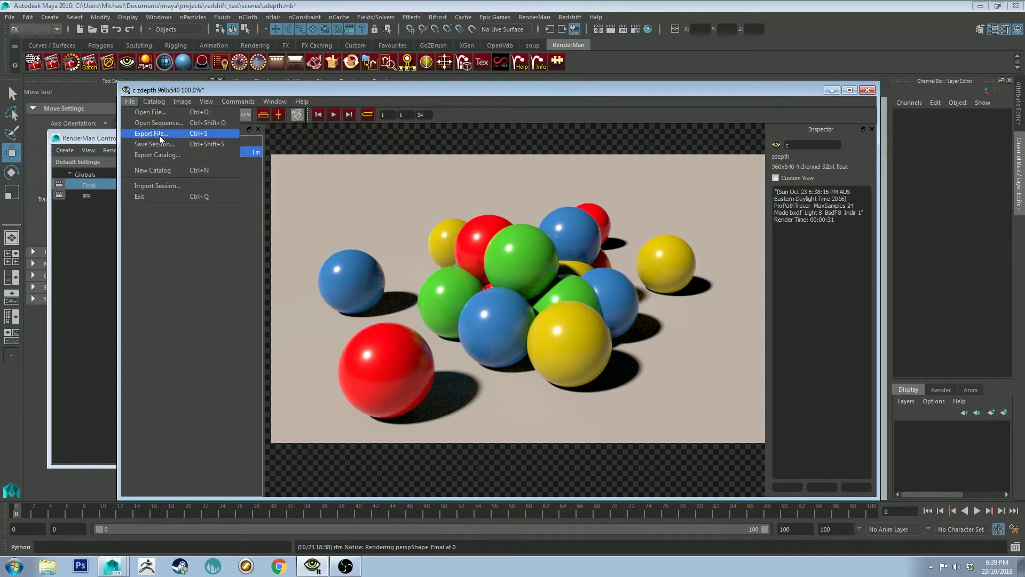
click(155, 137)
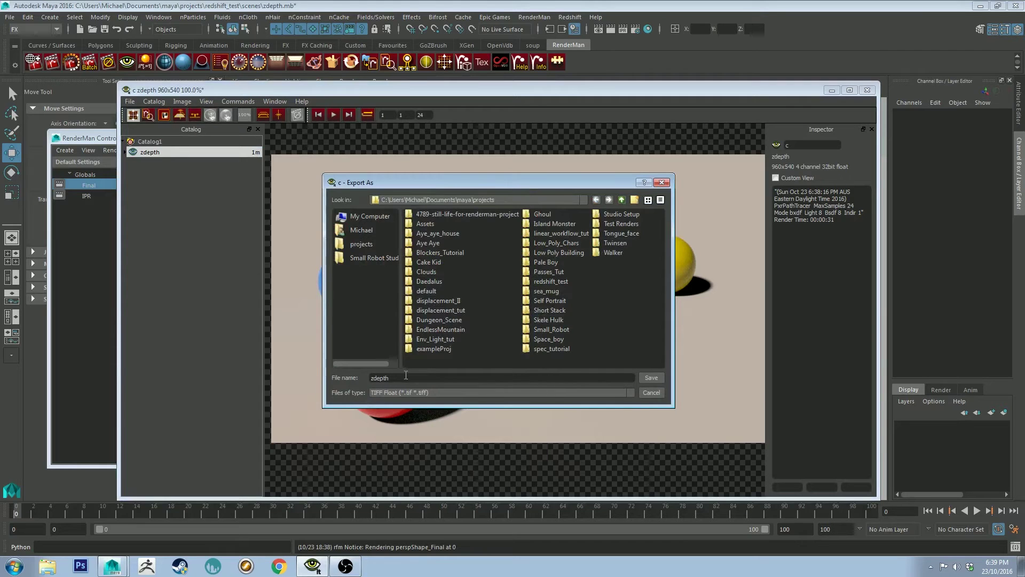
drag(406, 375, 369, 377)
text(beautylayer)
click(505, 393)
click(430, 397)
click(646, 379)
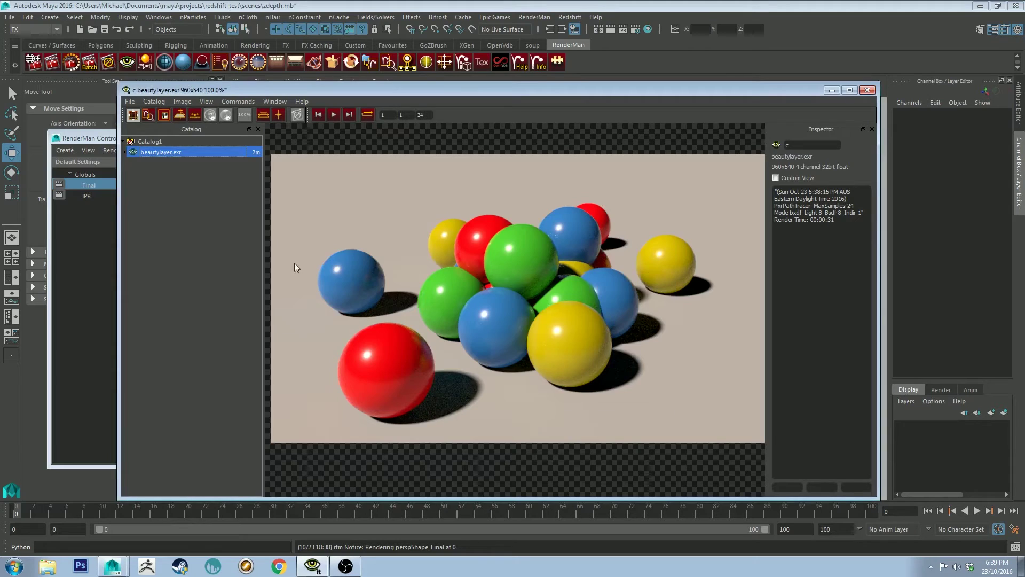
click(123, 152)
Select the zdepth_z.exr depth pass and start its export from the it viewer
click(154, 165)
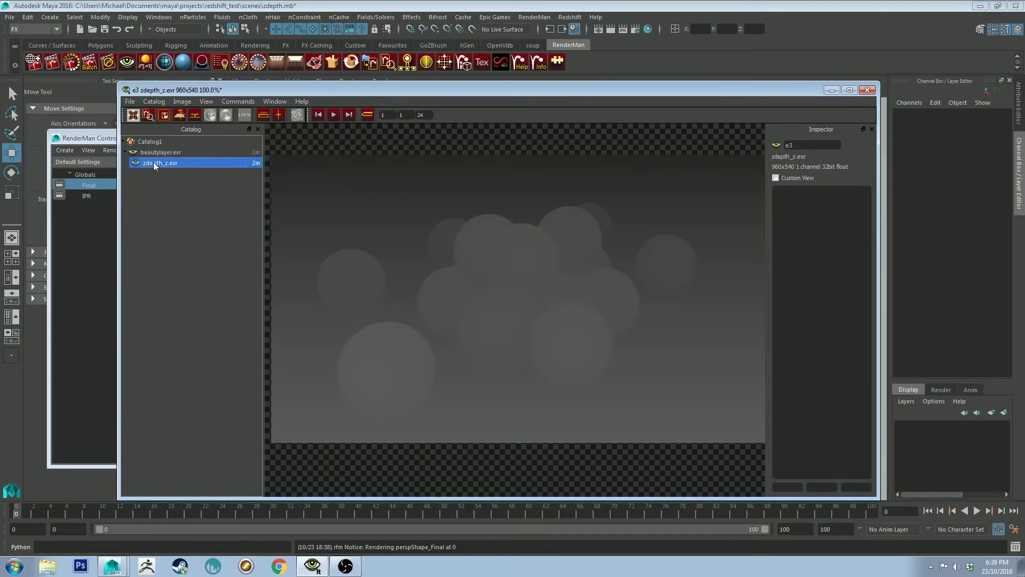
click(130, 101)
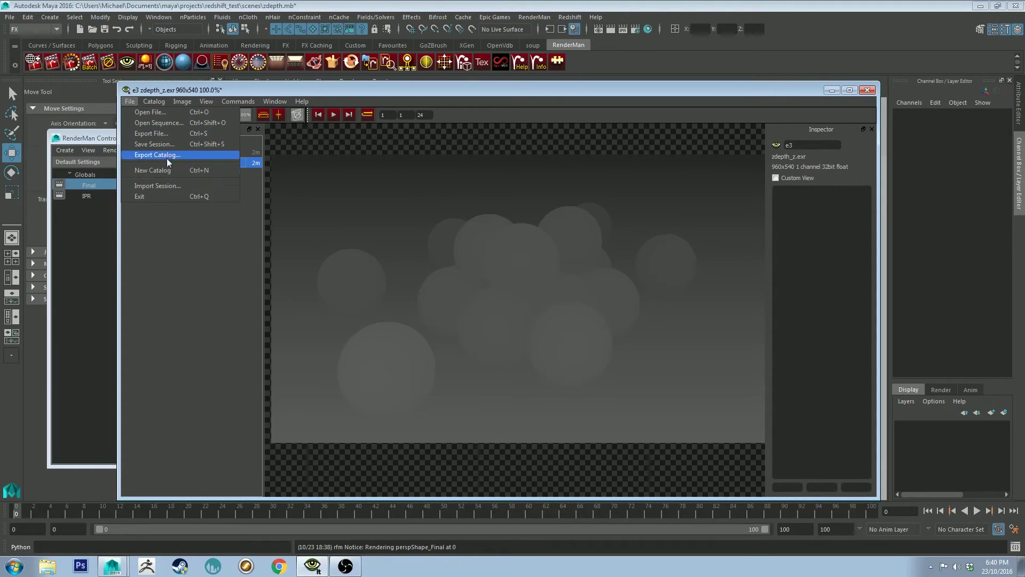
click(160, 134)
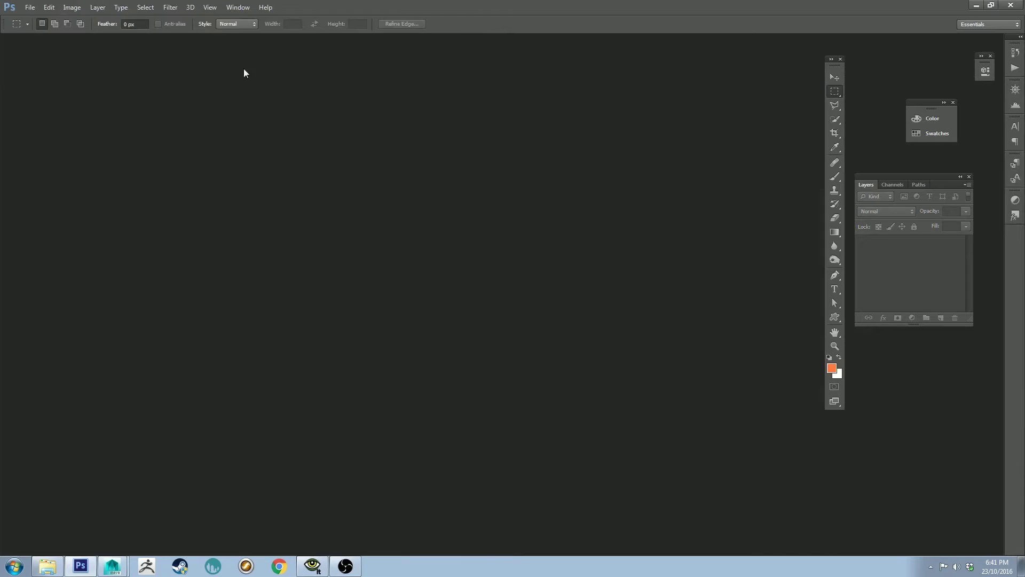
Open beautylayer.exr in Photoshop from the projects folder, accepting the EXR options
click(47, 566)
drag(524, 409, 204, 218)
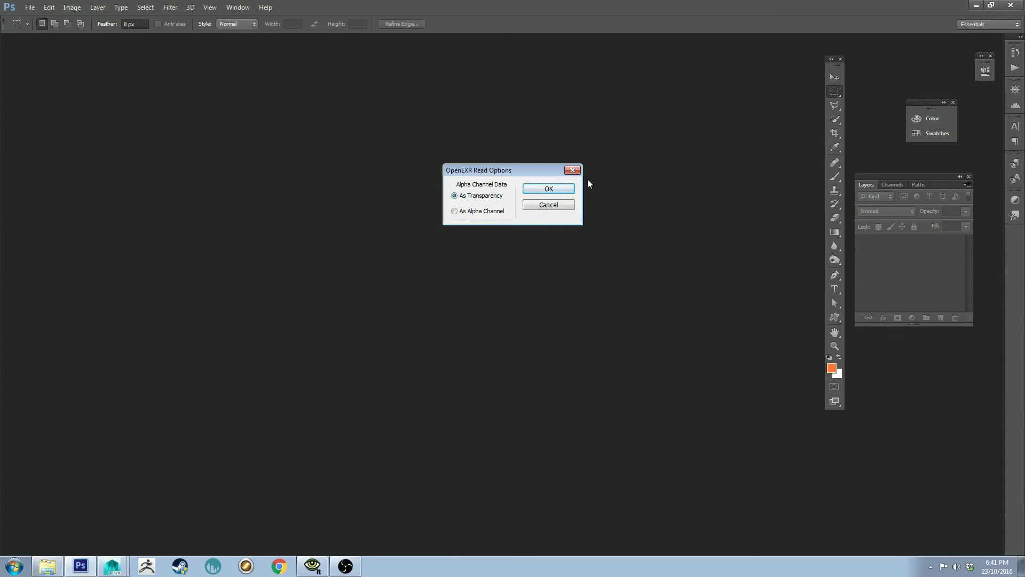
click(550, 188)
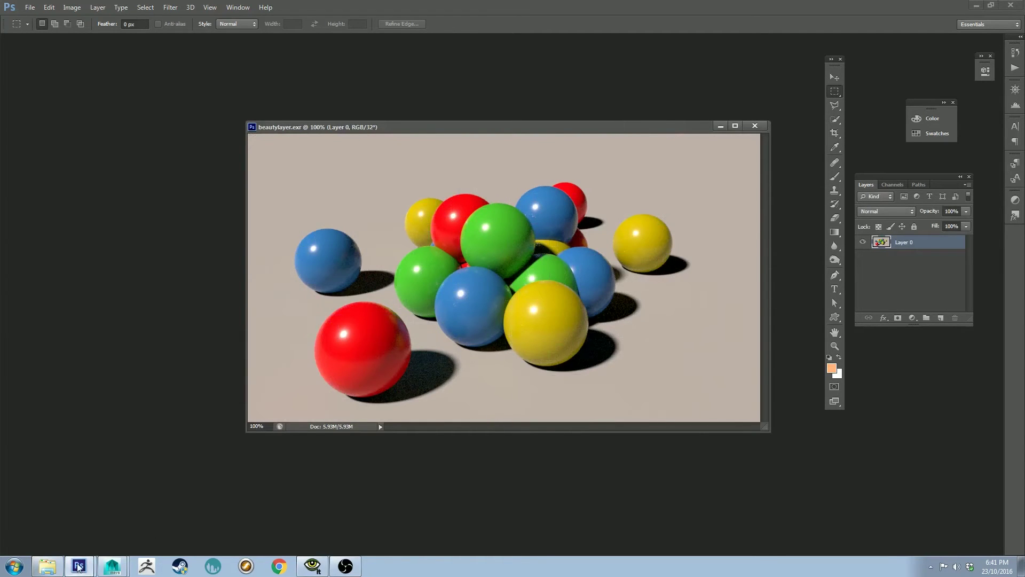
Place zdepth.exr onto the beauty render as a new layer
click(48, 566)
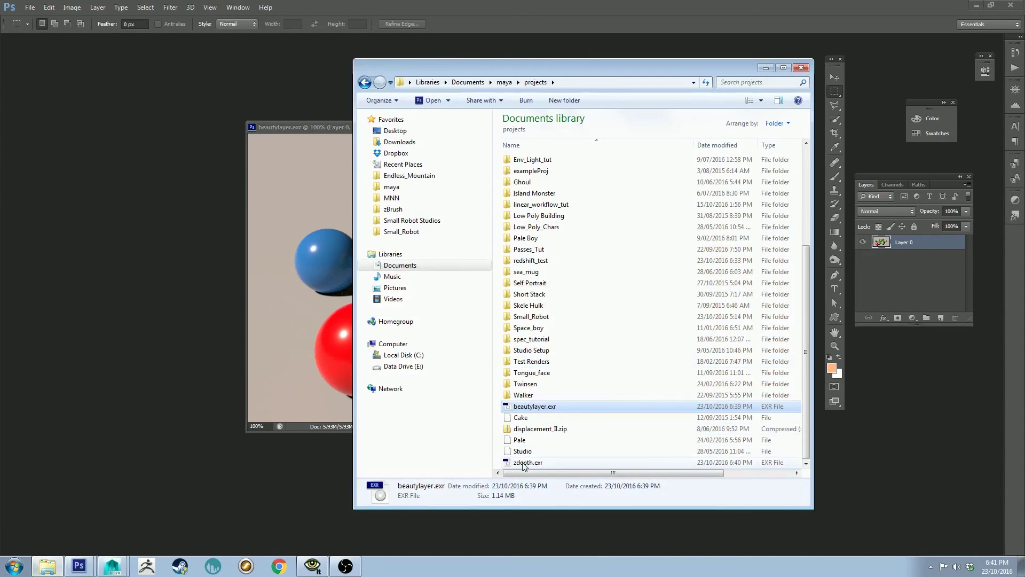
drag(526, 463, 299, 357)
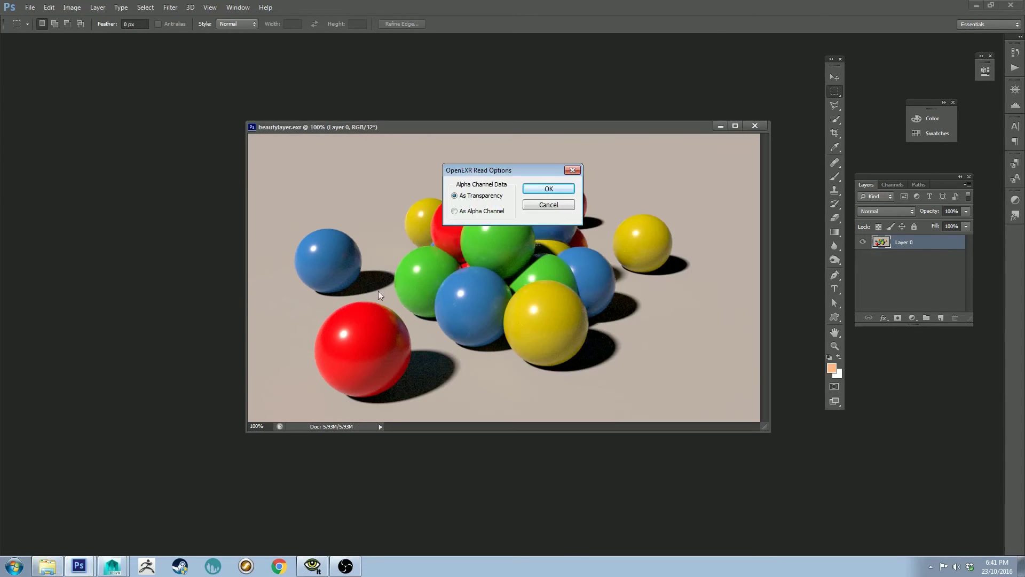
click(546, 190)
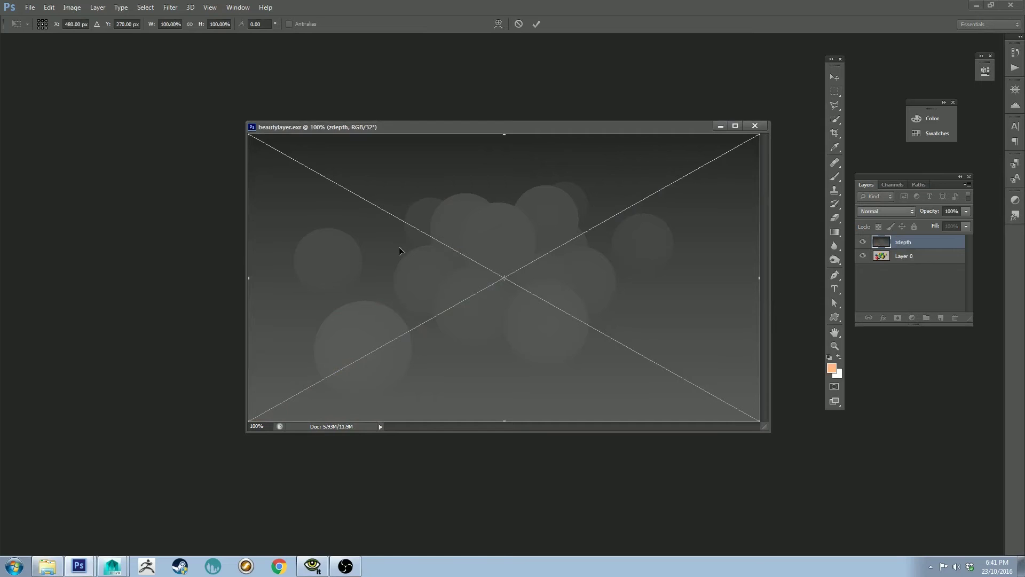
Commit the zdepth placement, compare it with the render, and rasterize the zdepth layer
key(m)
key(Return)
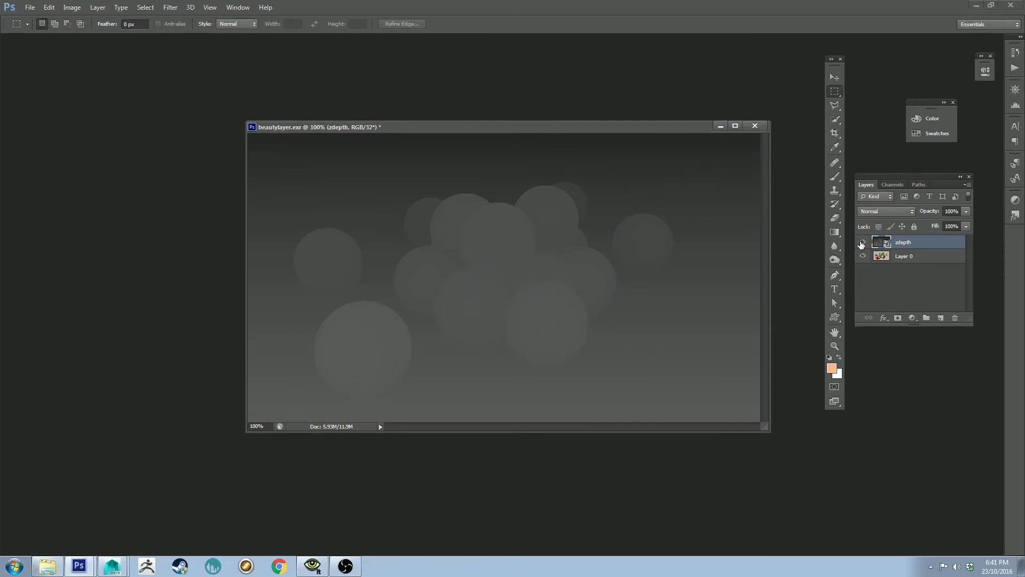
click(863, 242)
click(862, 242)
click(863, 242)
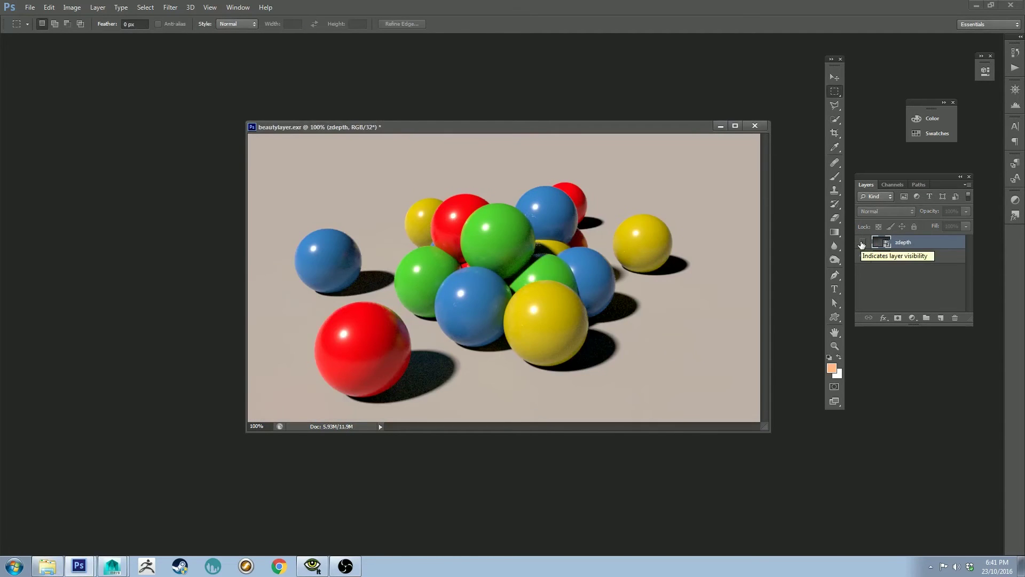
click(863, 242)
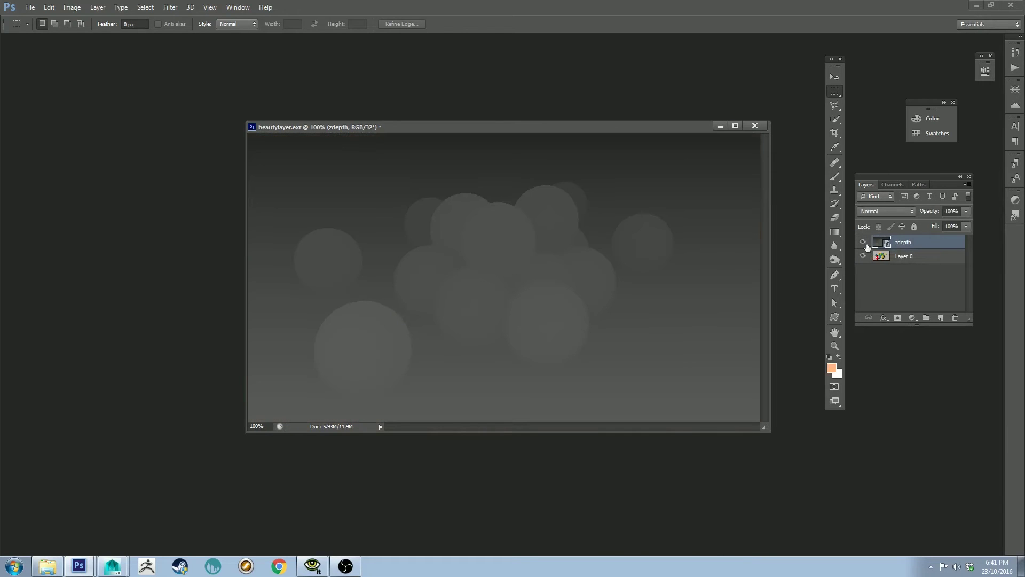
right_click(926, 245)
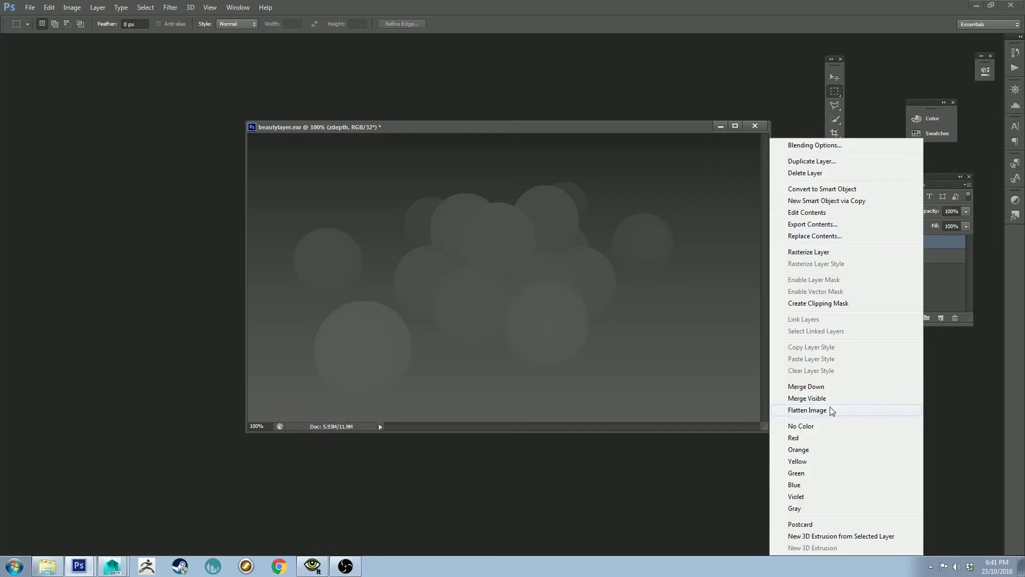
click(833, 252)
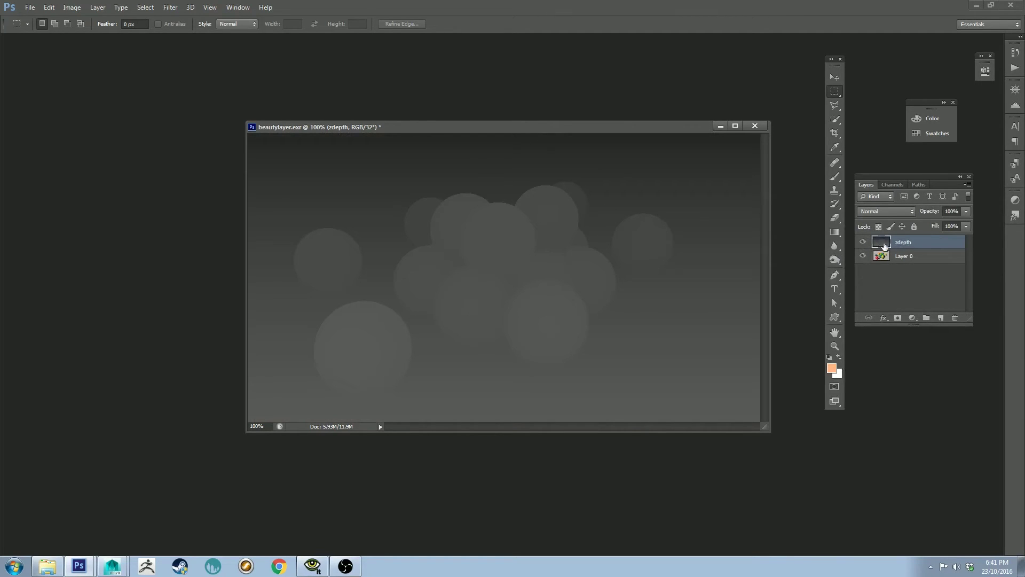
Add a new alpha channel named zdepth, then reselect the zdepth layer in the Layers panel
click(892, 184)
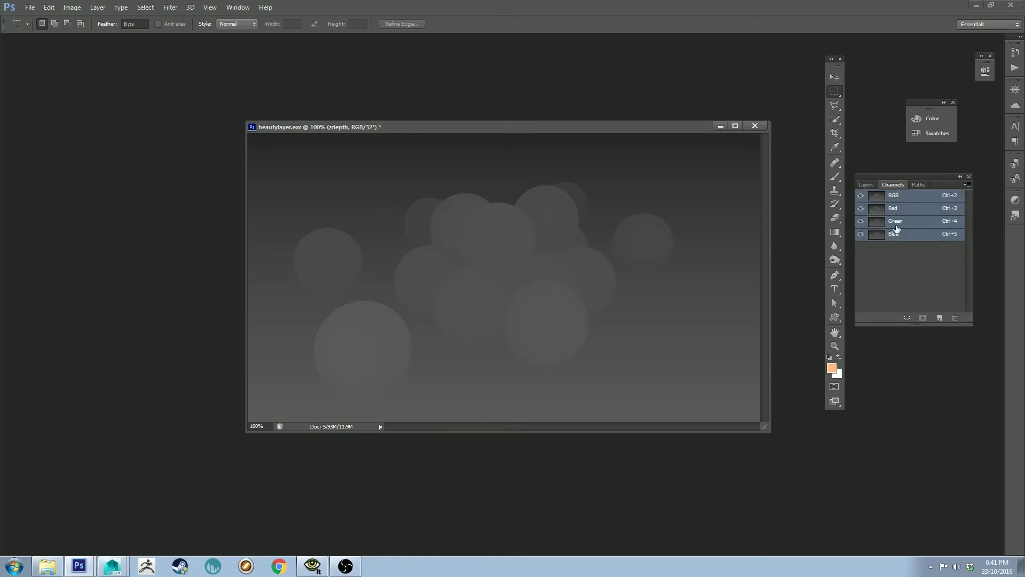
click(871, 185)
click(893, 186)
click(940, 318)
double_click(901, 247)
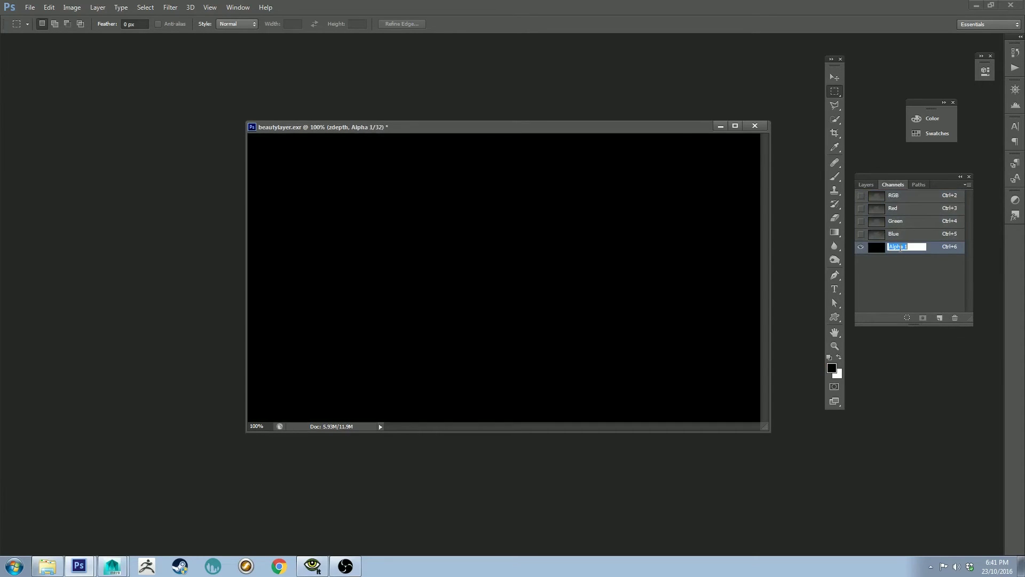
text(zdepth)
key(Return)
click(866, 184)
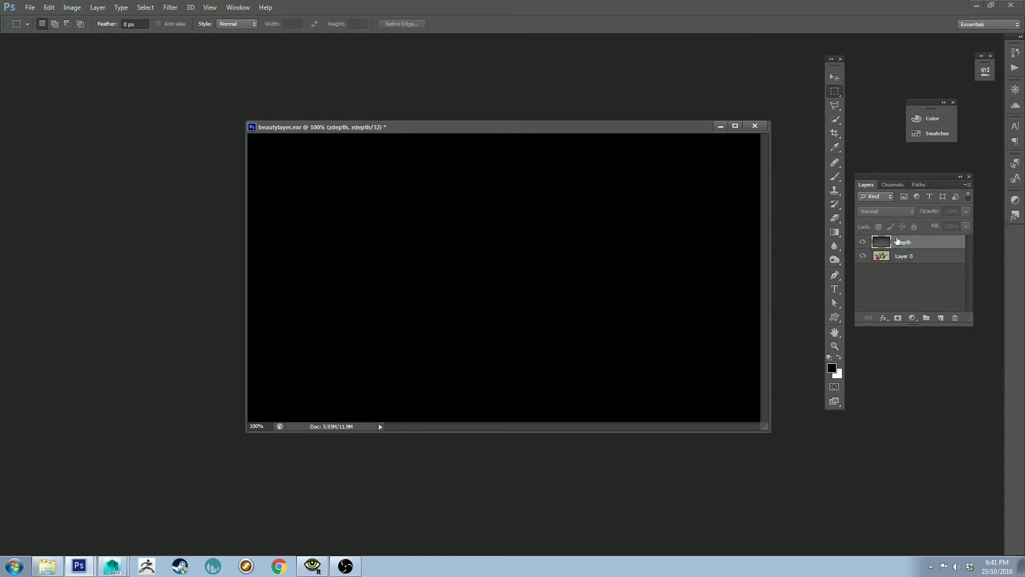
click(898, 242)
alt+scroll(575, 230, up, 4)
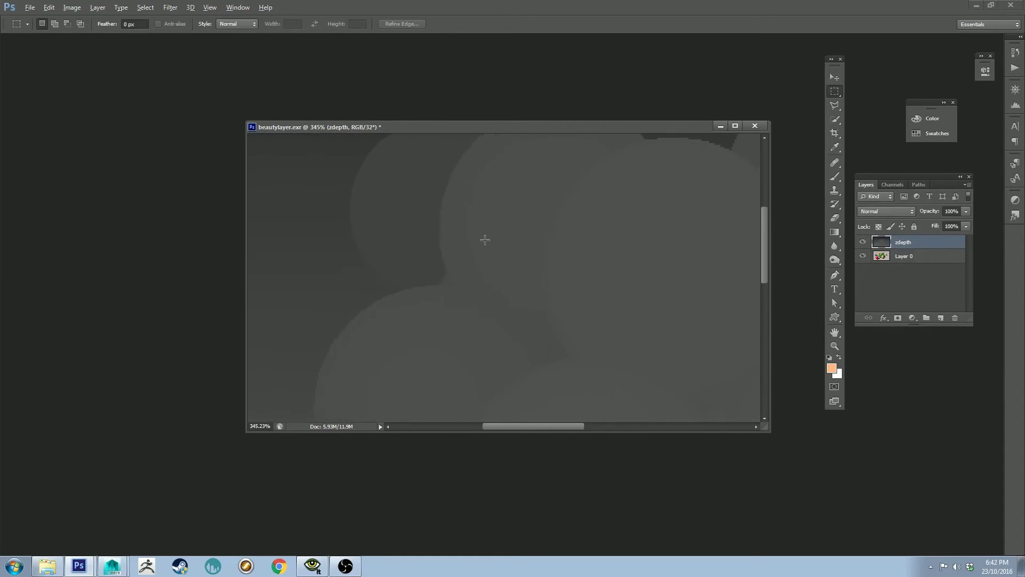
alt+scroll(502, 237, up, 2)
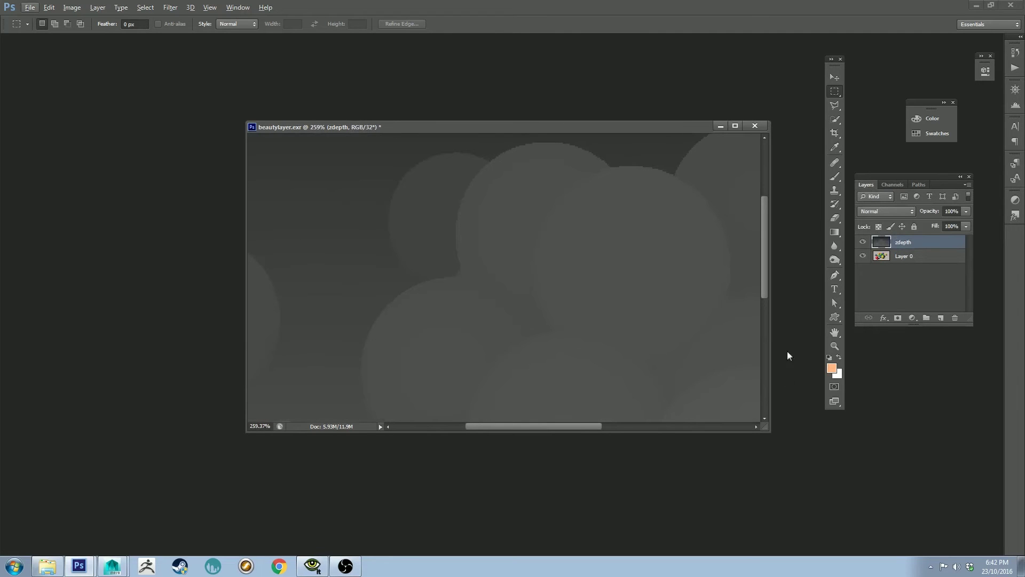
drag(636, 211, 507, 289)
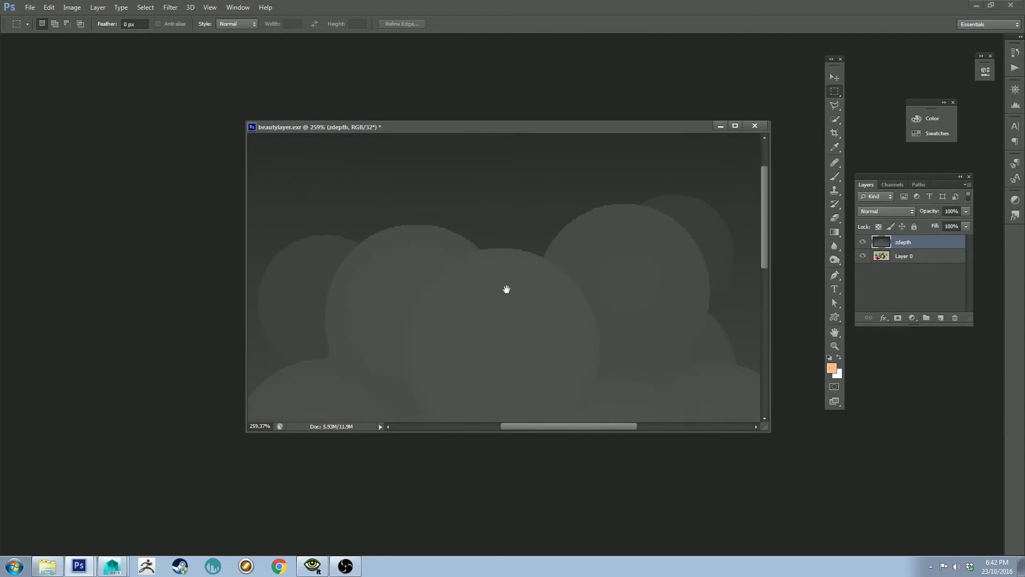
drag(540, 215, 607, 242)
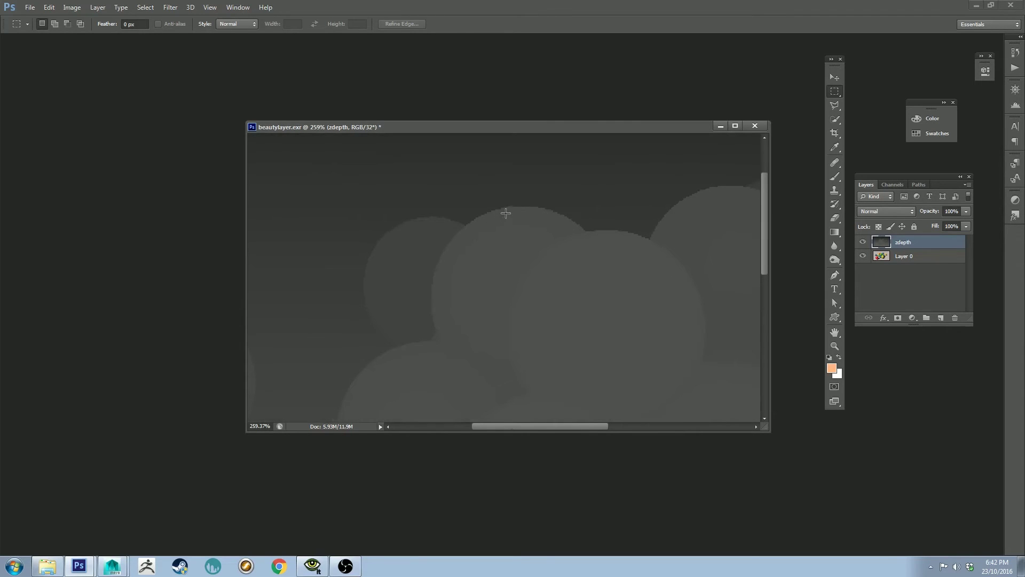
drag(506, 213, 590, 243)
key(ctrl+0)
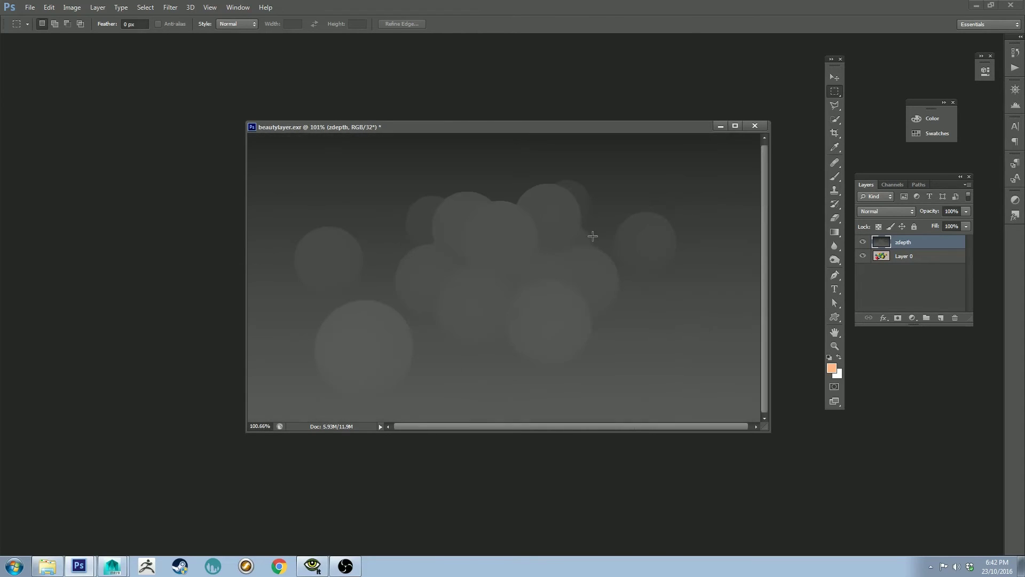
alt+scroll(449, 210, down, 1)
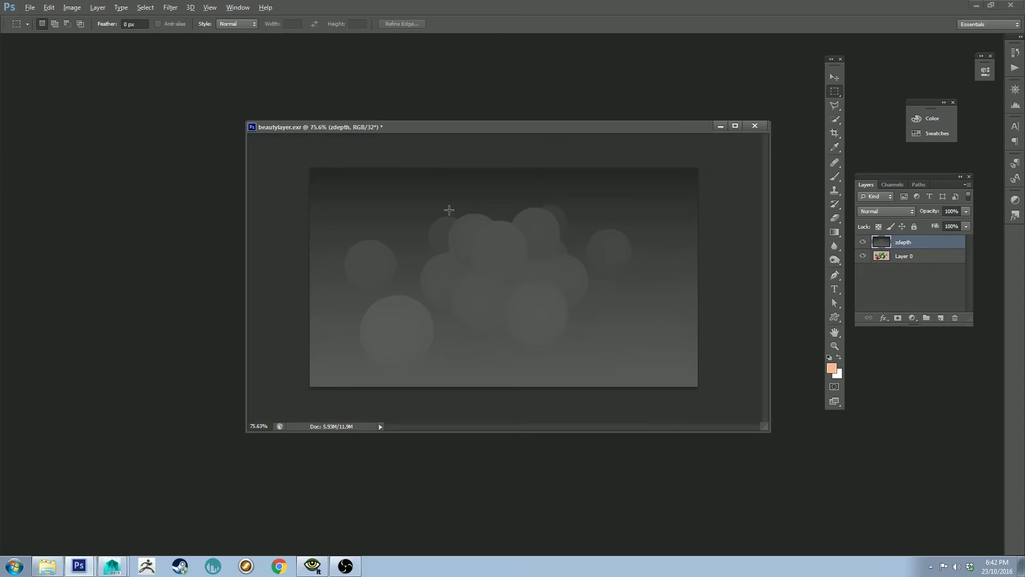
Soften the zdepth layer with a Gaussian Blur of radius 1.3 pixels
click(170, 8)
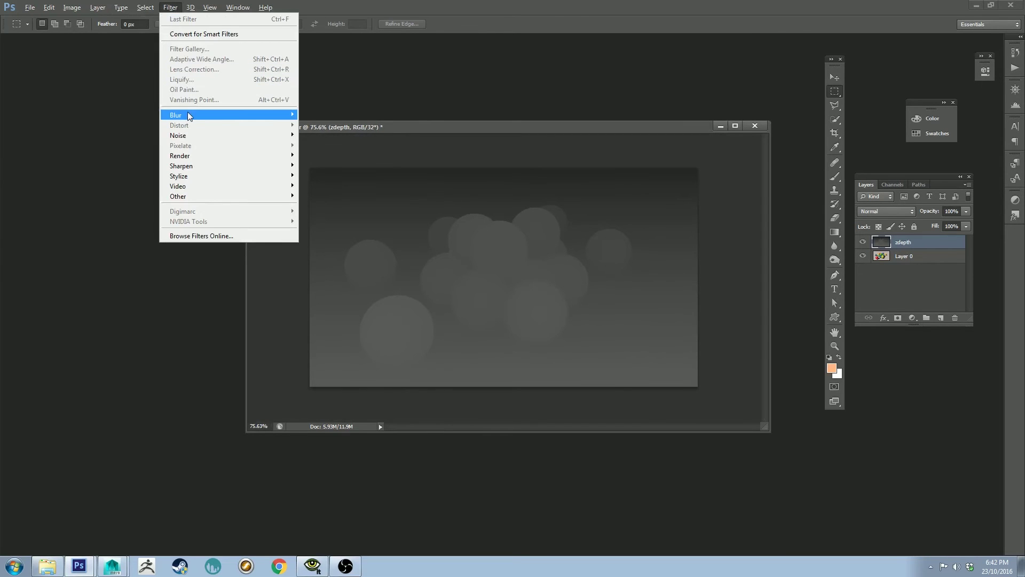
mouse_move(191, 116)
click(347, 191)
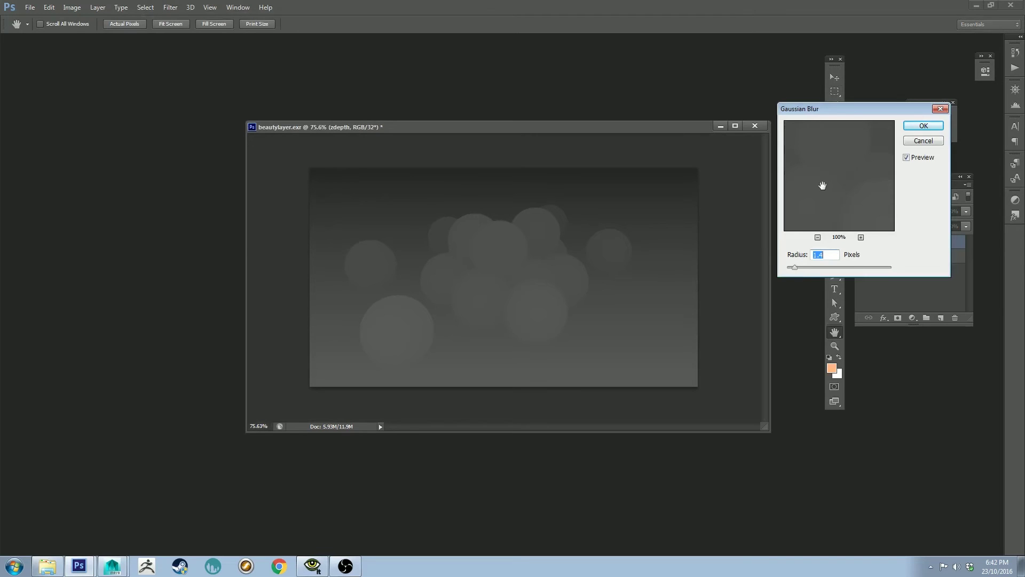
drag(851, 119, 816, 129)
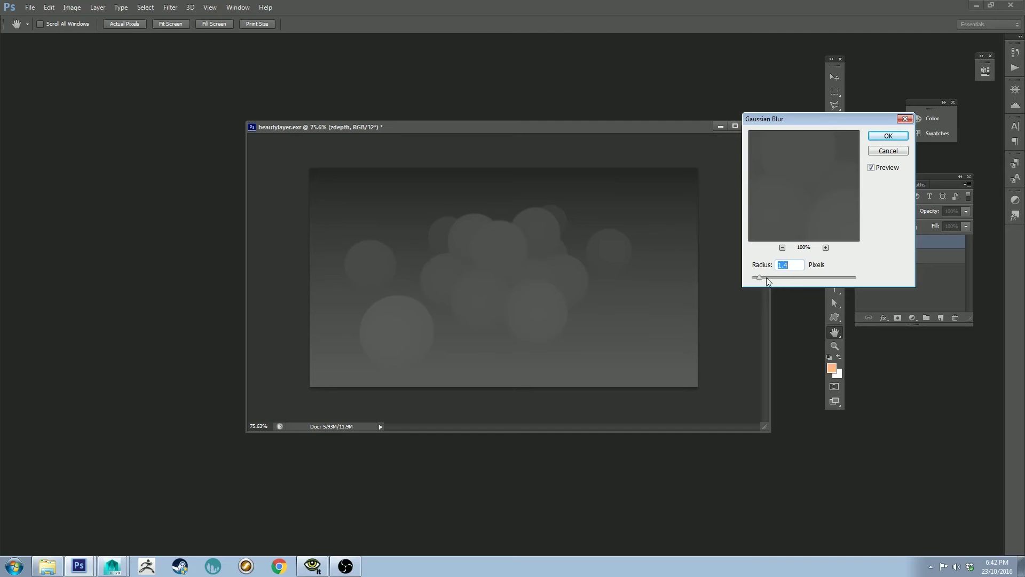
drag(766, 278, 760, 276)
click(899, 137)
alt+scroll(465, 240, up, 5)
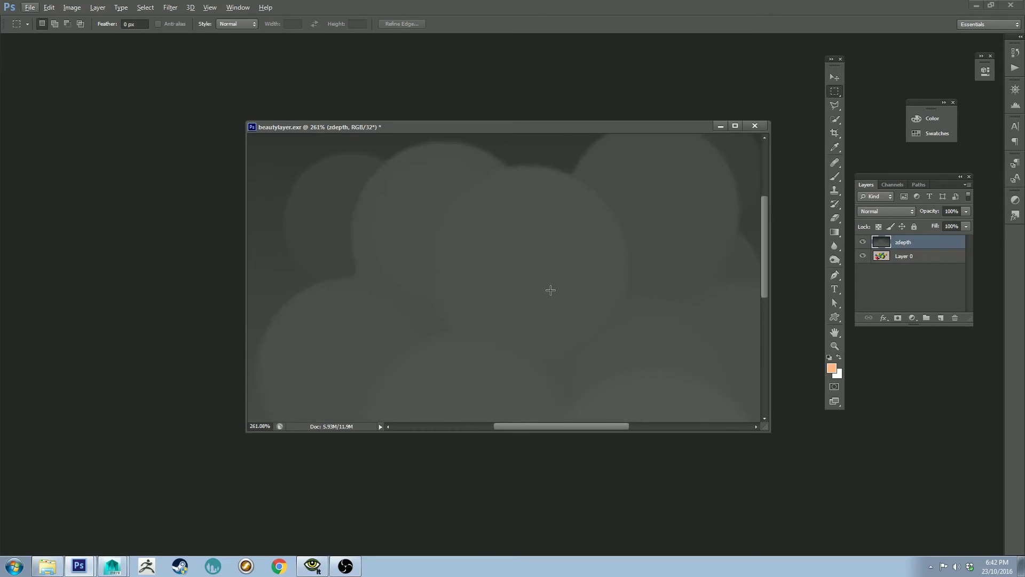
alt+scroll(551, 290, down, 4)
alt+scroll(550, 288, up, 1)
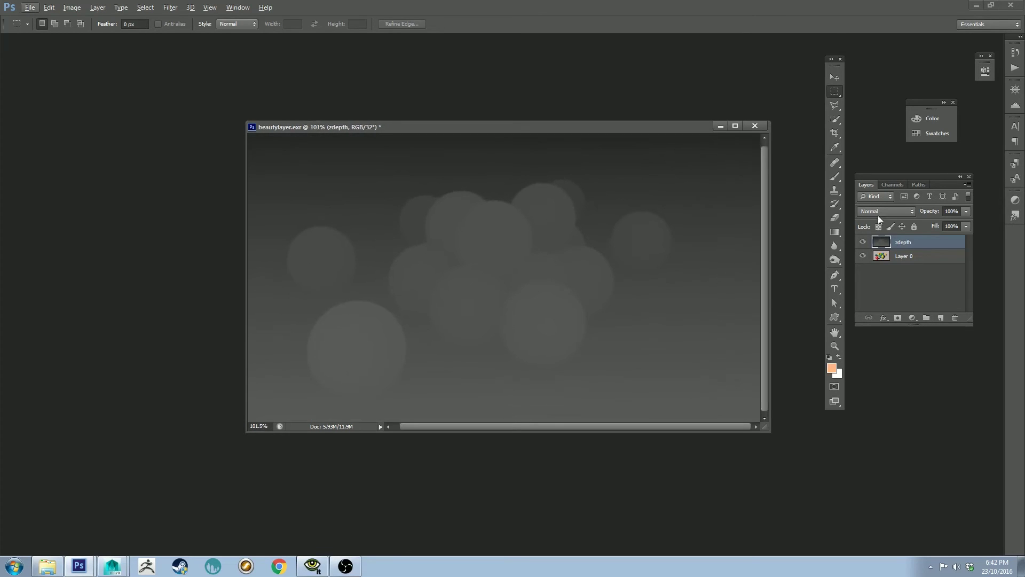
alt+scroll(430, 219, down, 2)
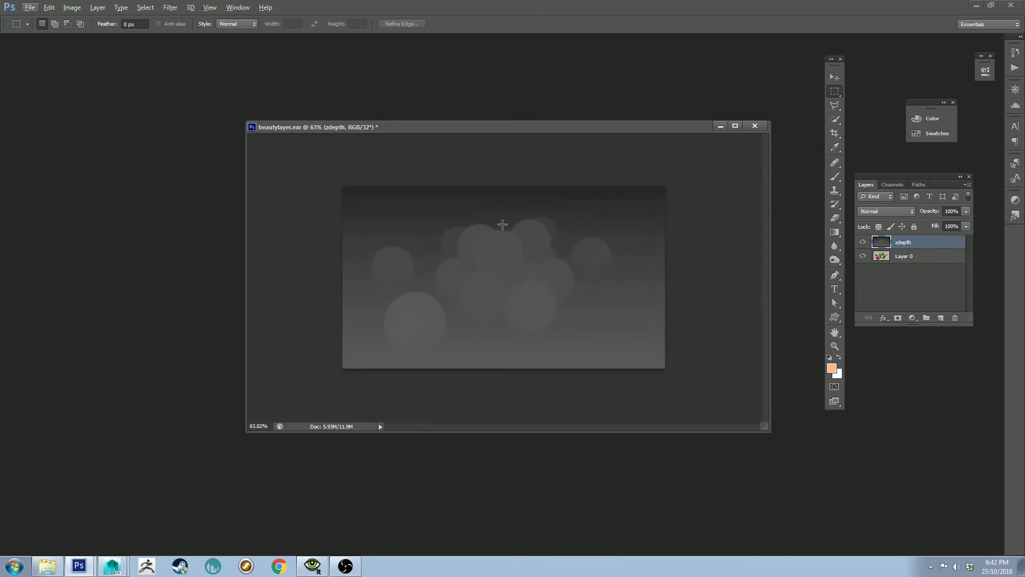
Select the whole image and display the zdepth channel on its own
key(ctrl+a)
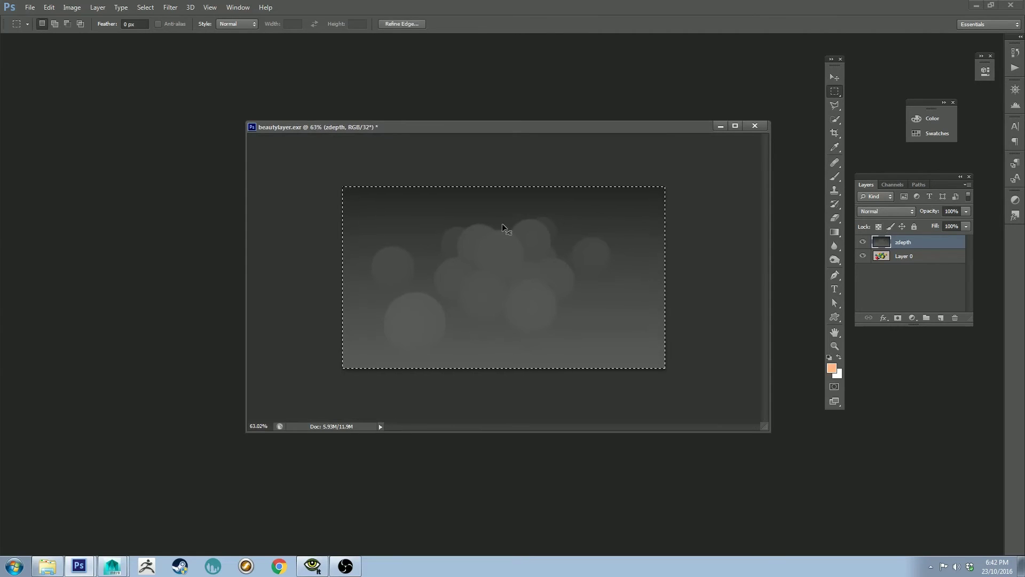
click(893, 185)
click(898, 250)
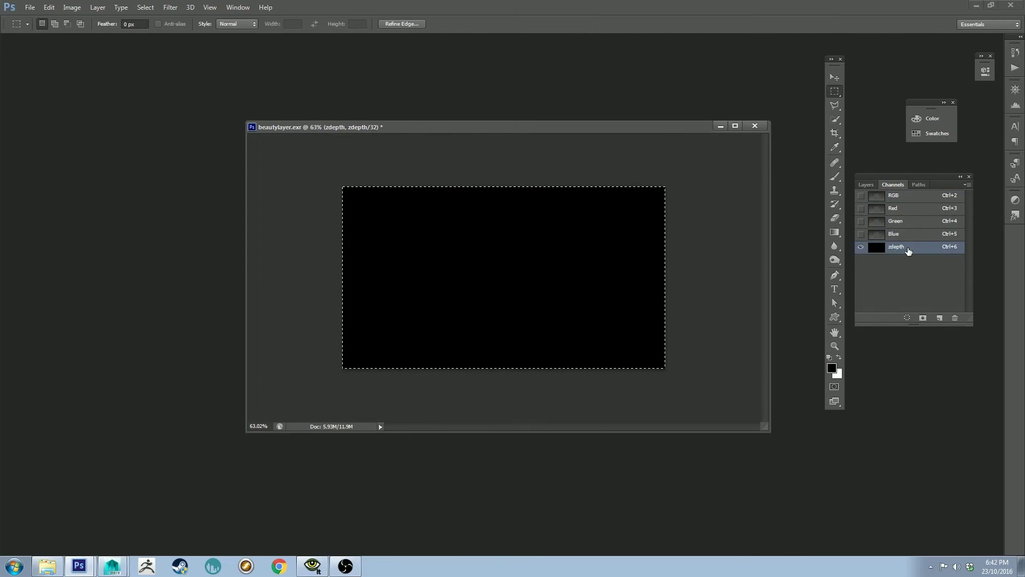
Paste the depth image into the zdepth channel and hide the zdepth layer
right_click(908, 251)
click(867, 250)
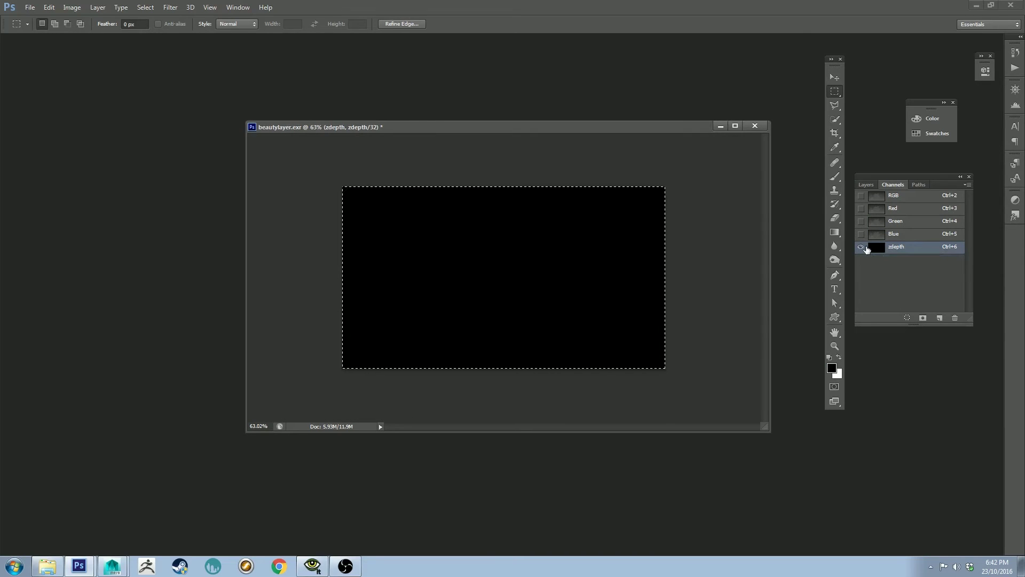
key(ctrl+shift+l)
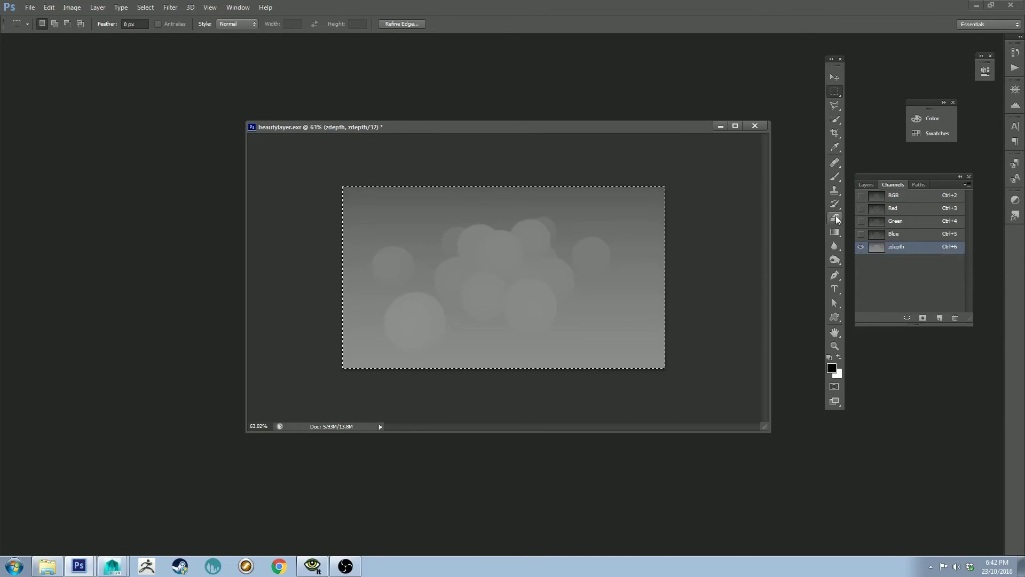
click(866, 185)
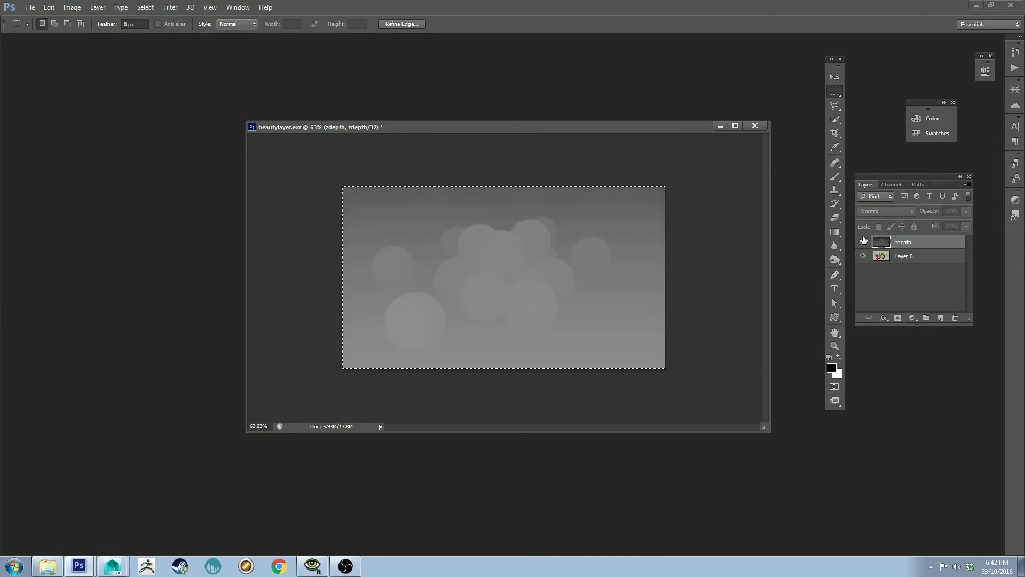
click(908, 257)
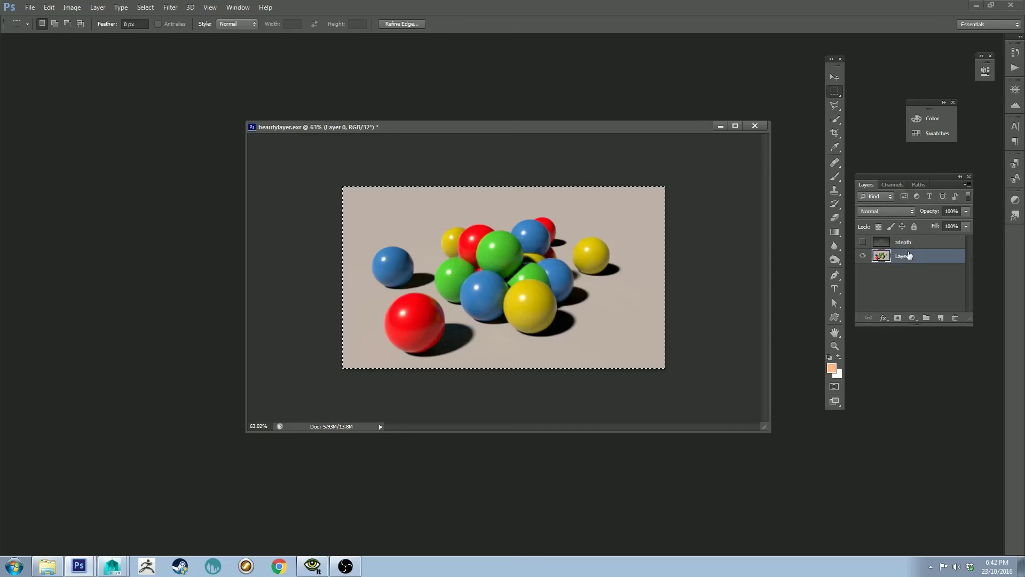
Toggle the zdepth and colour channel visibility to check the result, ending back in Layers
click(893, 185)
click(873, 186)
click(892, 185)
click(860, 247)
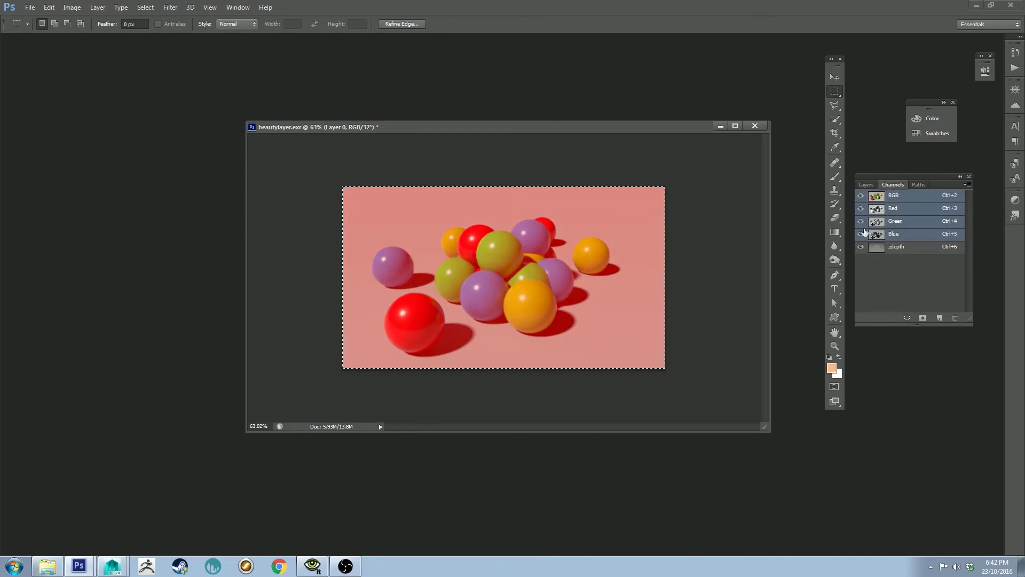
click(861, 195)
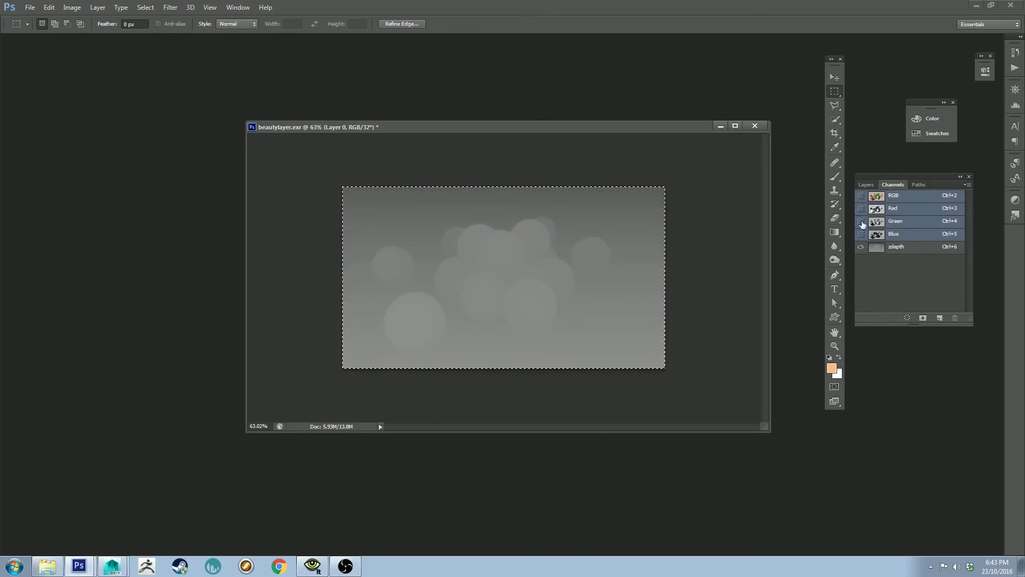
click(861, 195)
click(862, 248)
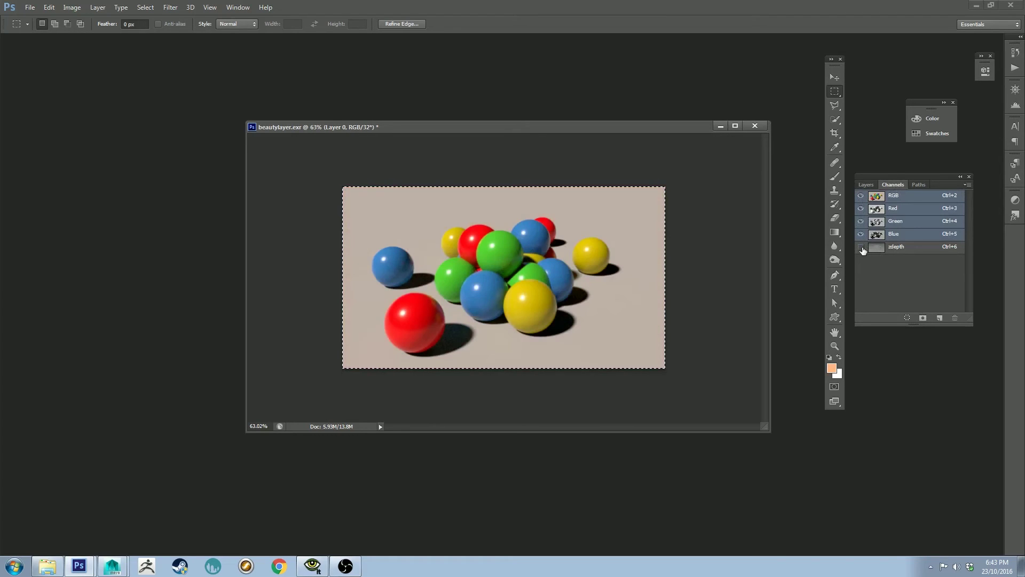
click(866, 185)
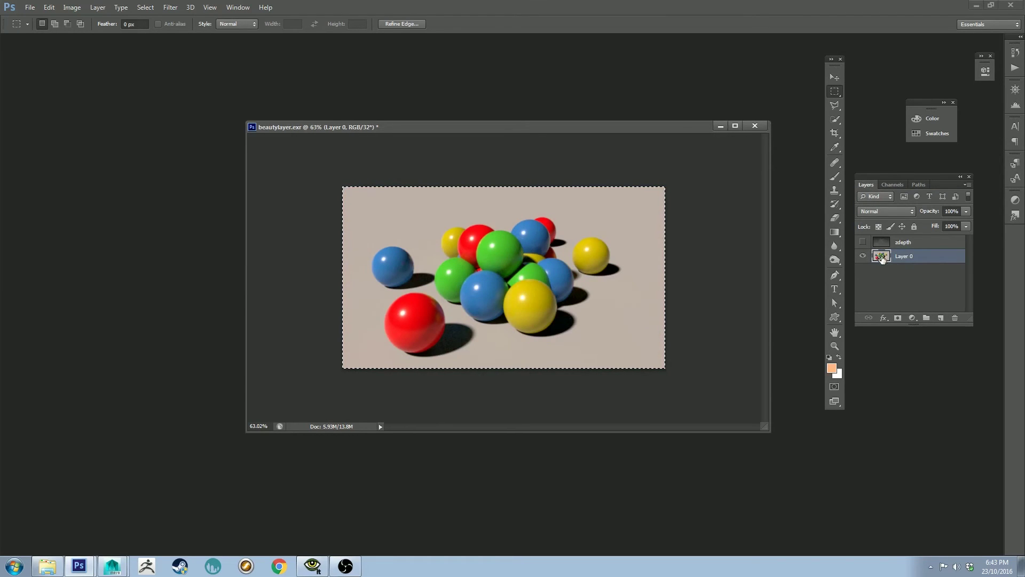
Deselect the whole image, leaving the Filter menu without choosing anything
drag(527, 126, 507, 122)
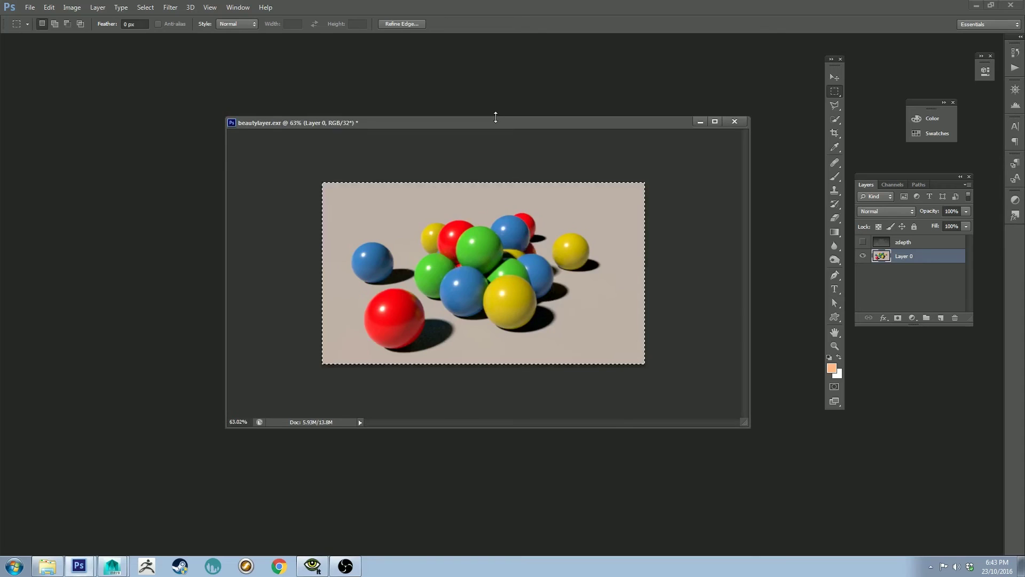
key(ctrl+d)
click(170, 7)
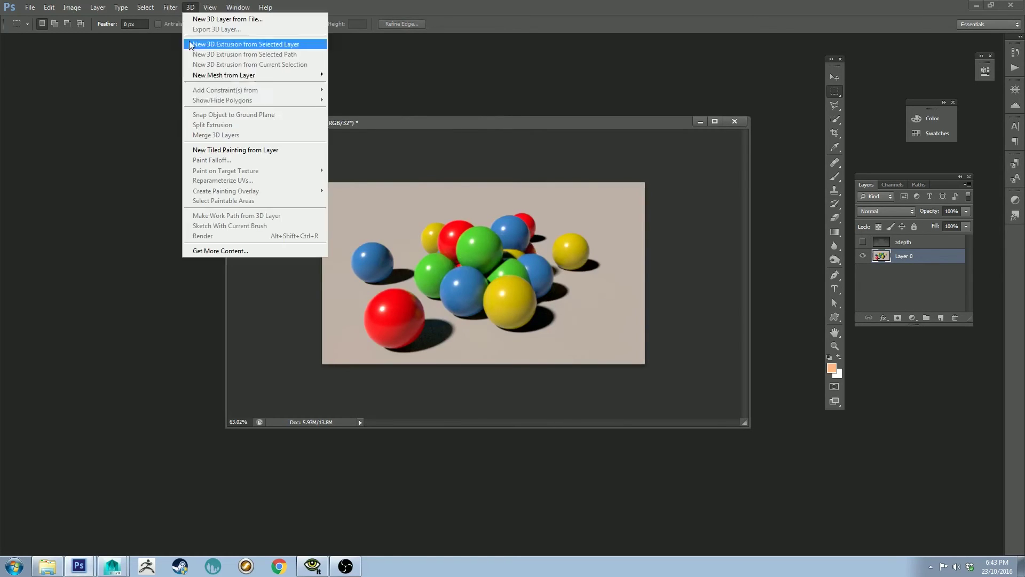
mouse_move(288, 115)
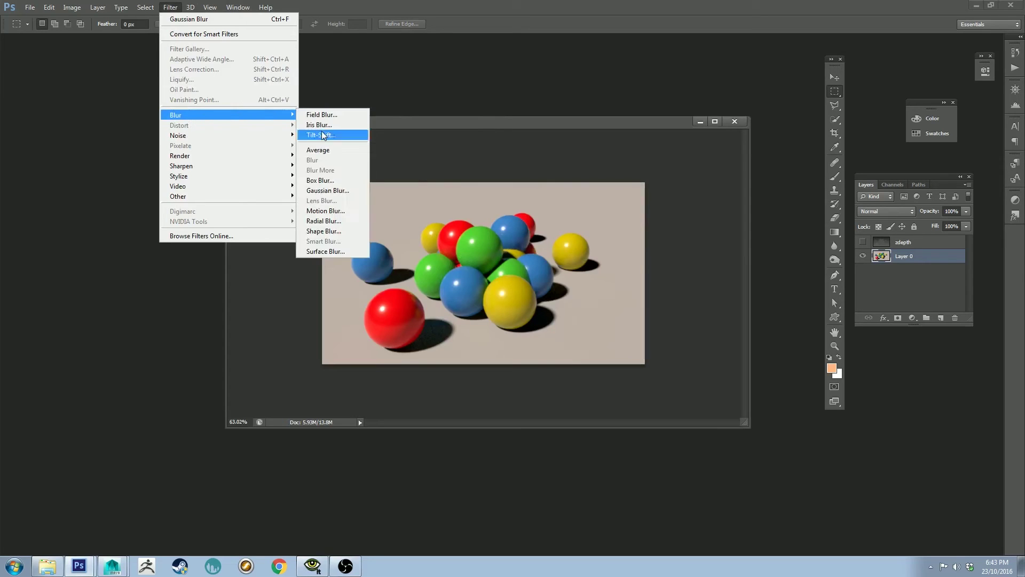
click(482, 120)
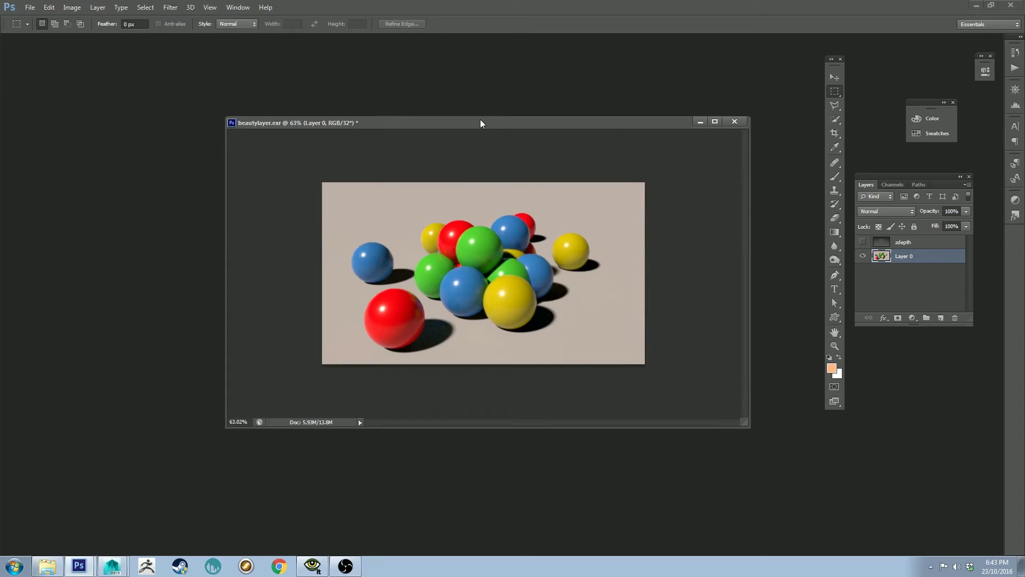
Convert the image to 8 Bits/Channel, choosing Don't Merge for the layers
click(71, 7)
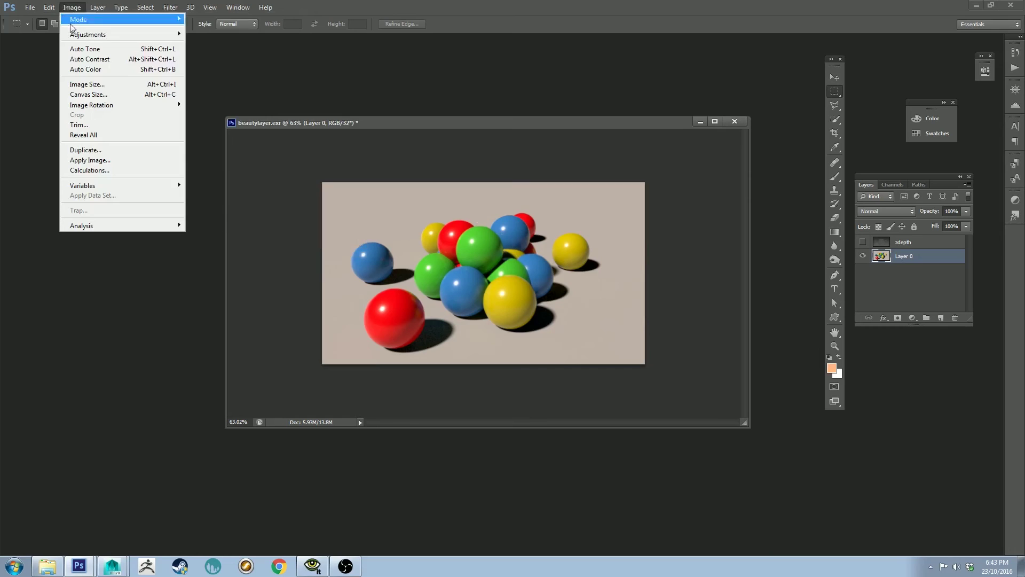
mouse_move(100, 35)
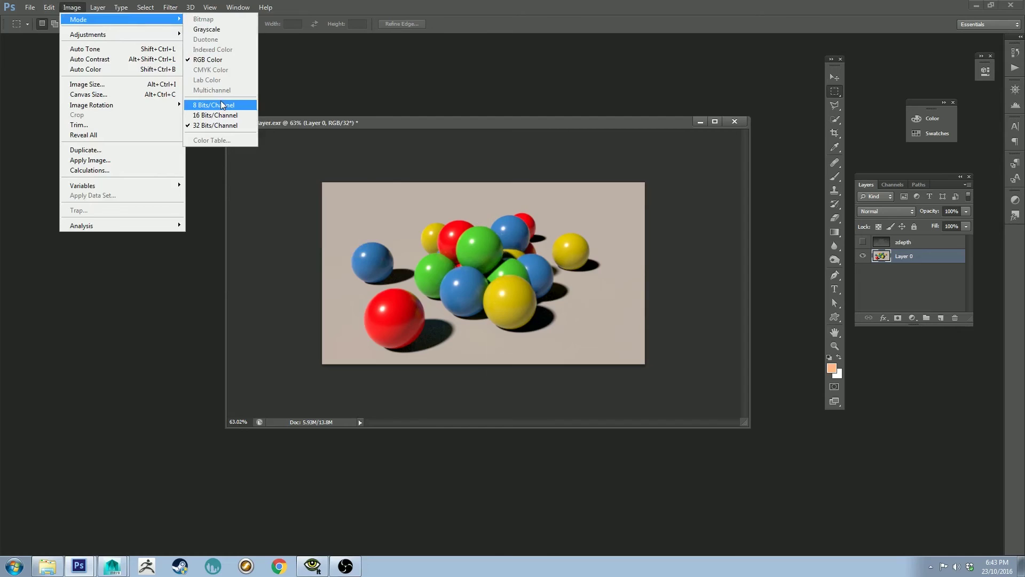
click(223, 105)
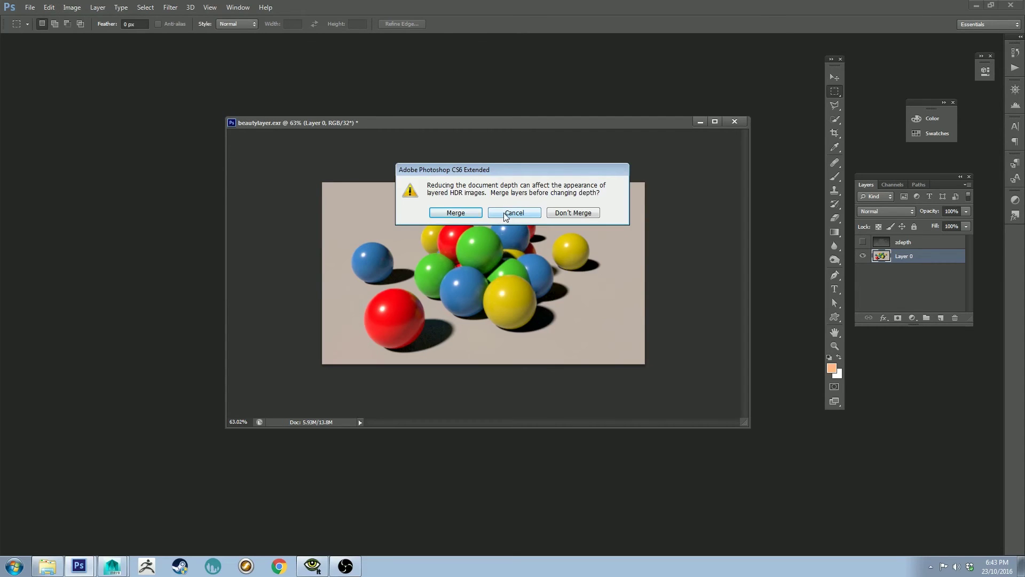
drag(508, 170, 494, 183)
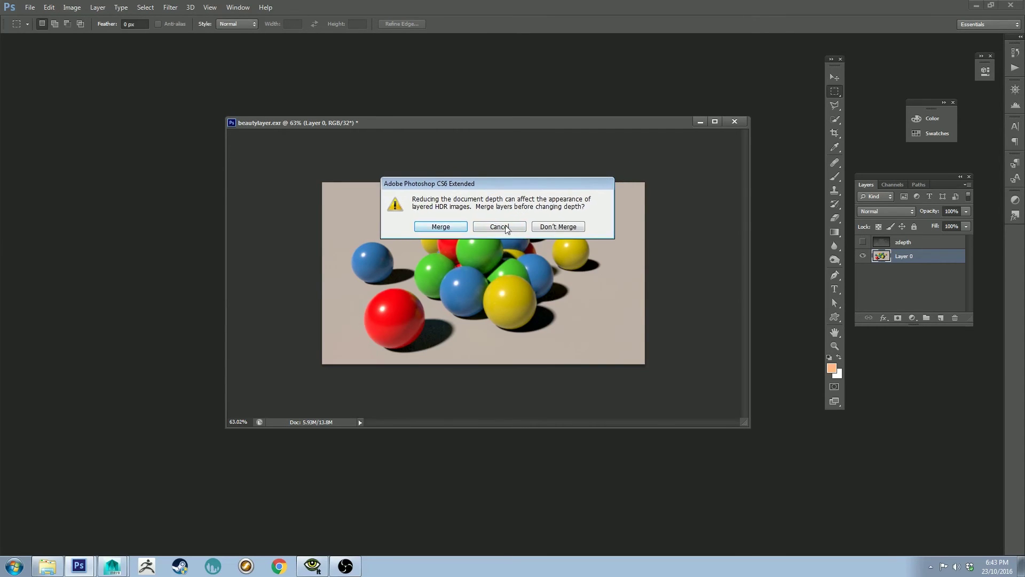
click(560, 228)
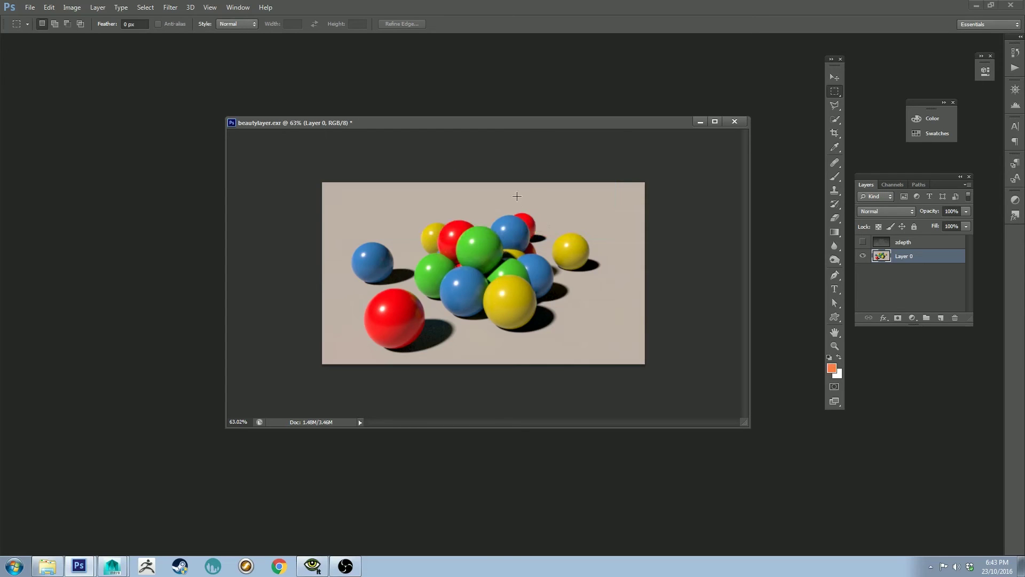
alt+scroll(521, 223, up, 3)
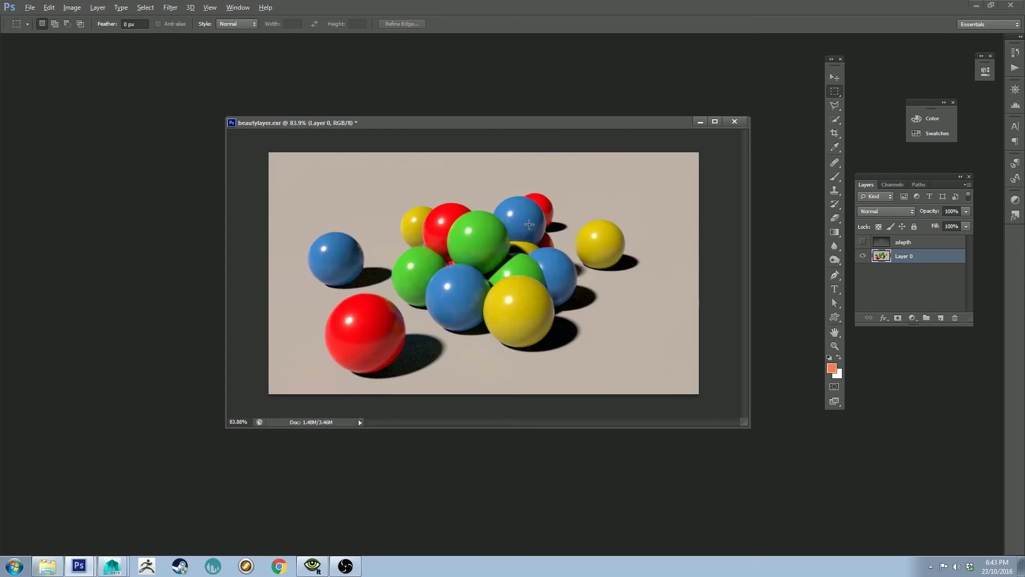
Open the Lens Blur filter with the zdepth layer as its depth map source
click(171, 8)
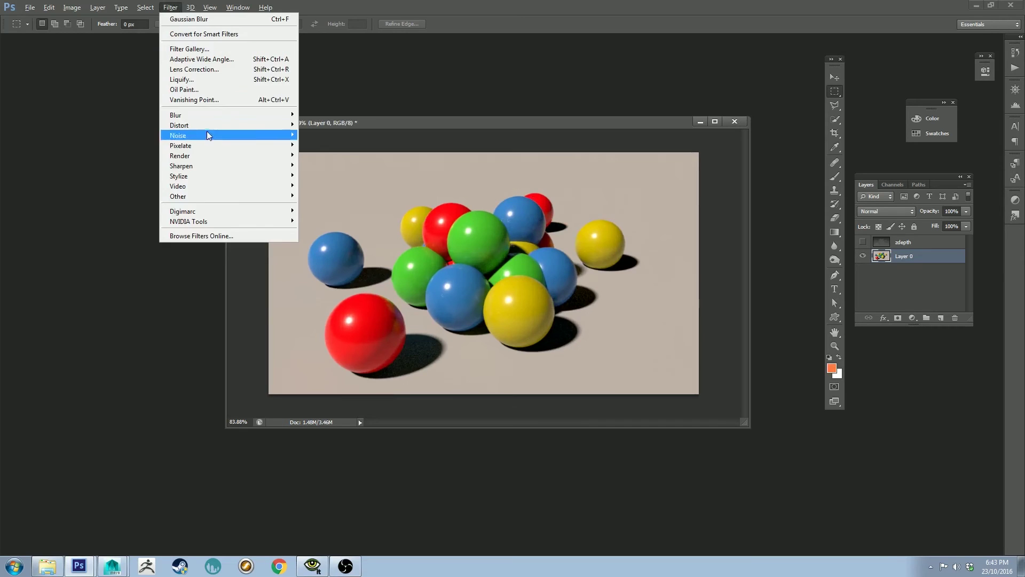
mouse_move(222, 116)
click(325, 201)
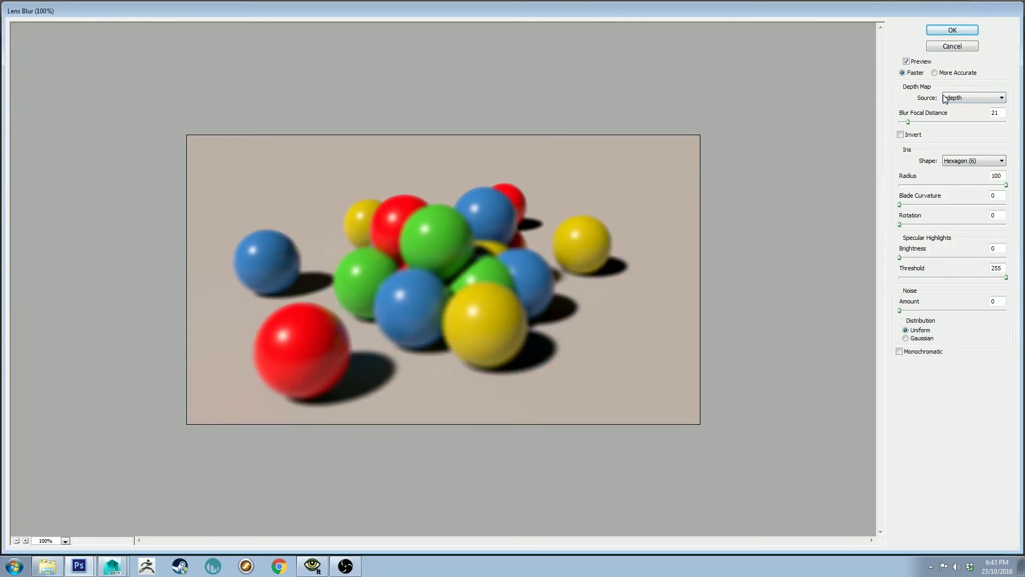
click(988, 103)
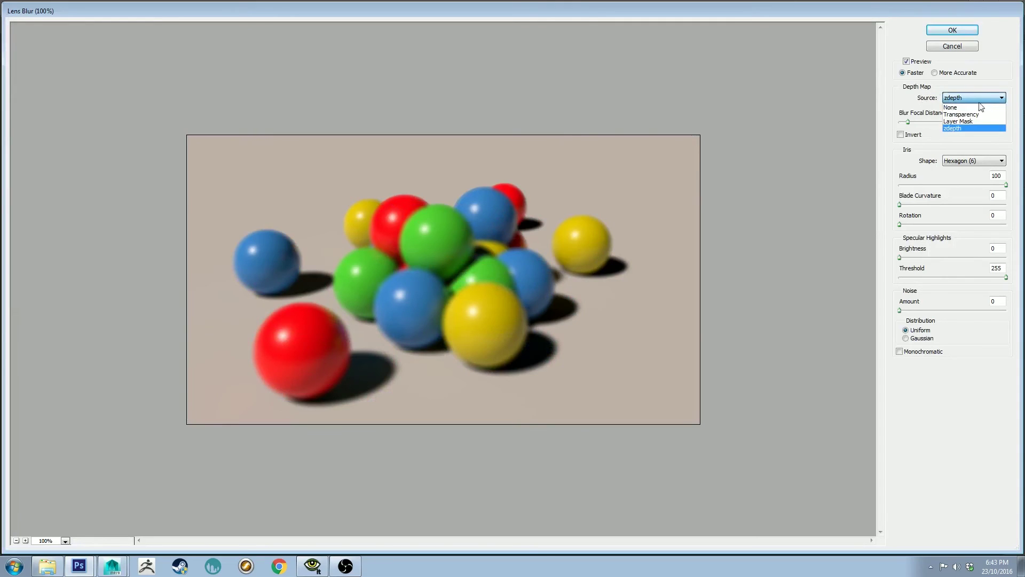
click(956, 131)
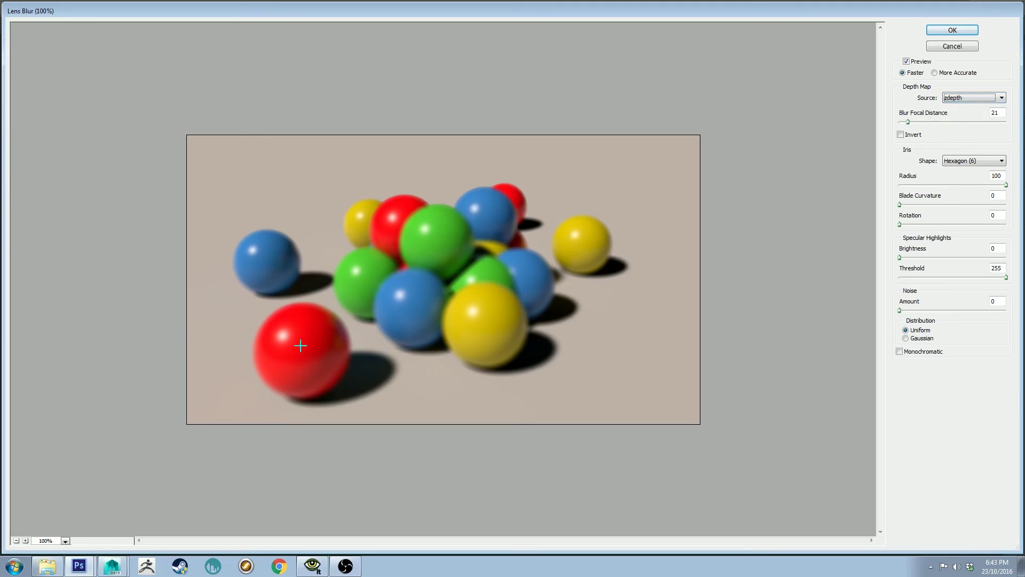
Test focal points on the red, blue and green balls, ending at focal distance 26
click(300, 346)
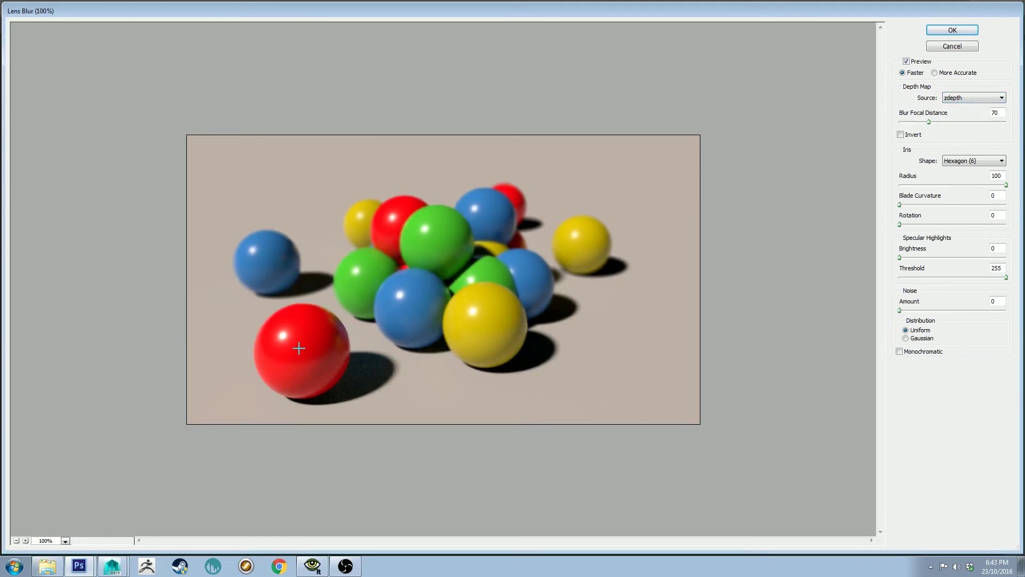
click(403, 296)
click(366, 268)
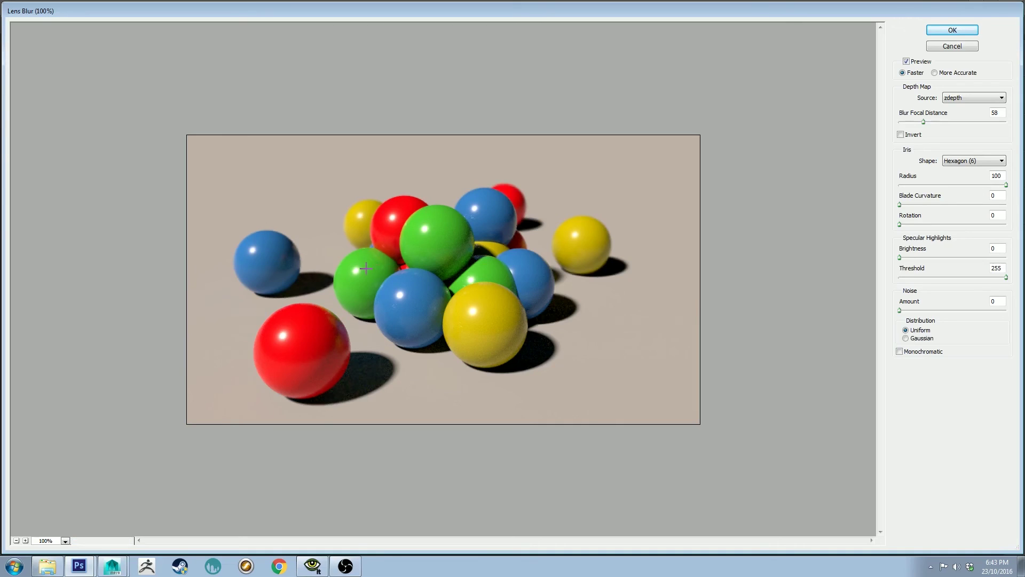
click(516, 196)
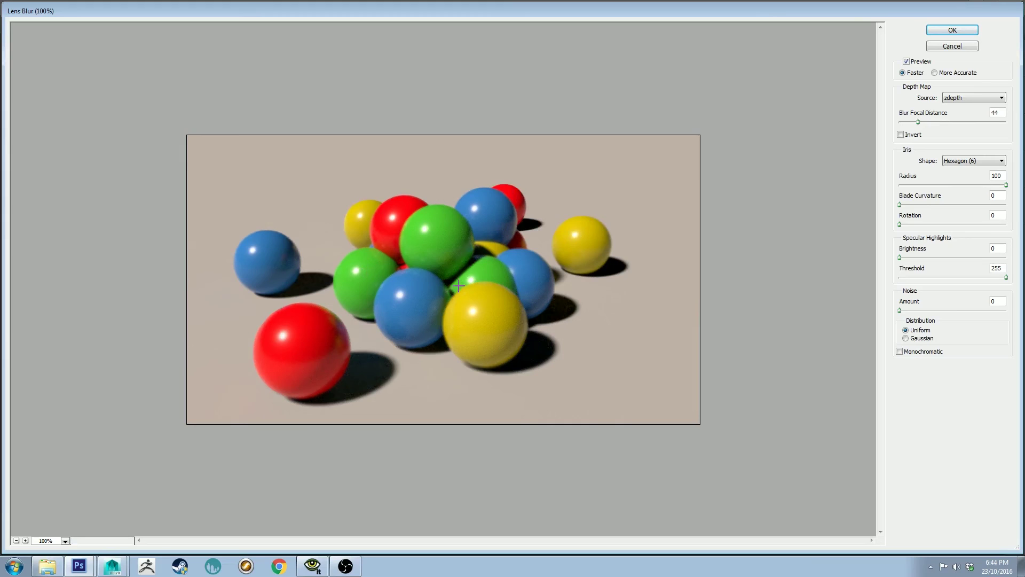
click(540, 150)
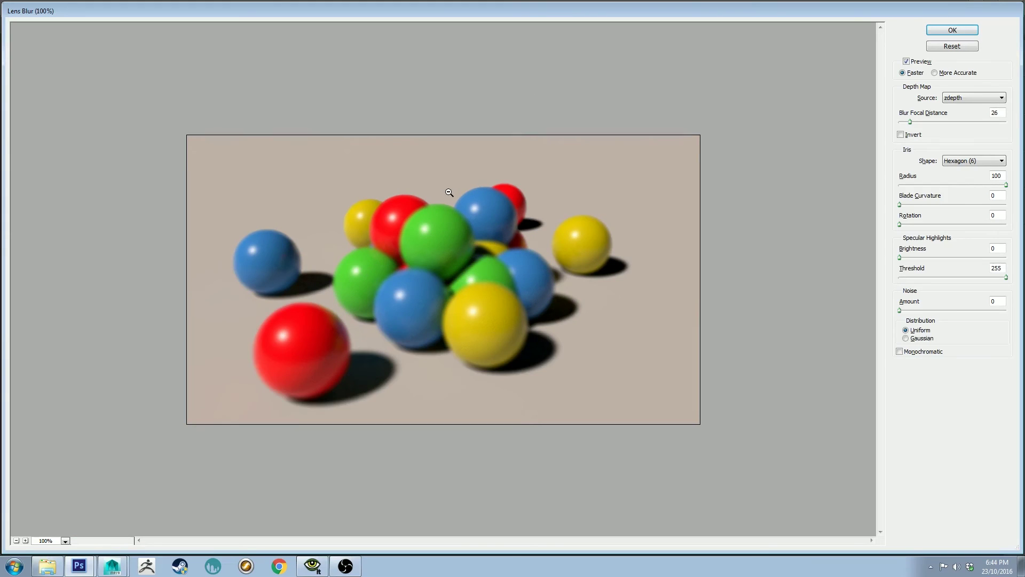
At 200% preview, focus on the front red ball (distance 69) and lower Radius to 35
click(25, 540)
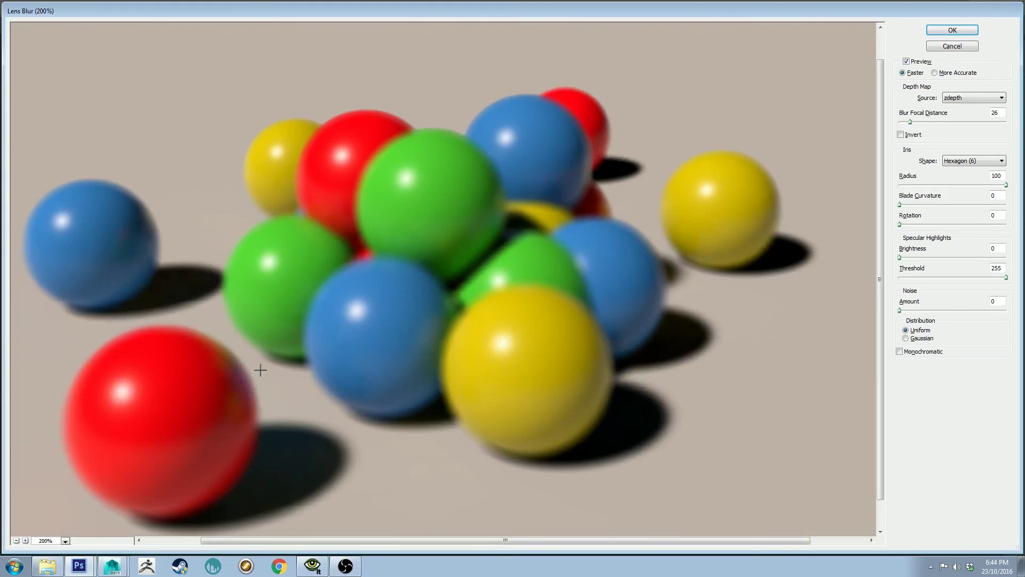
click(732, 197)
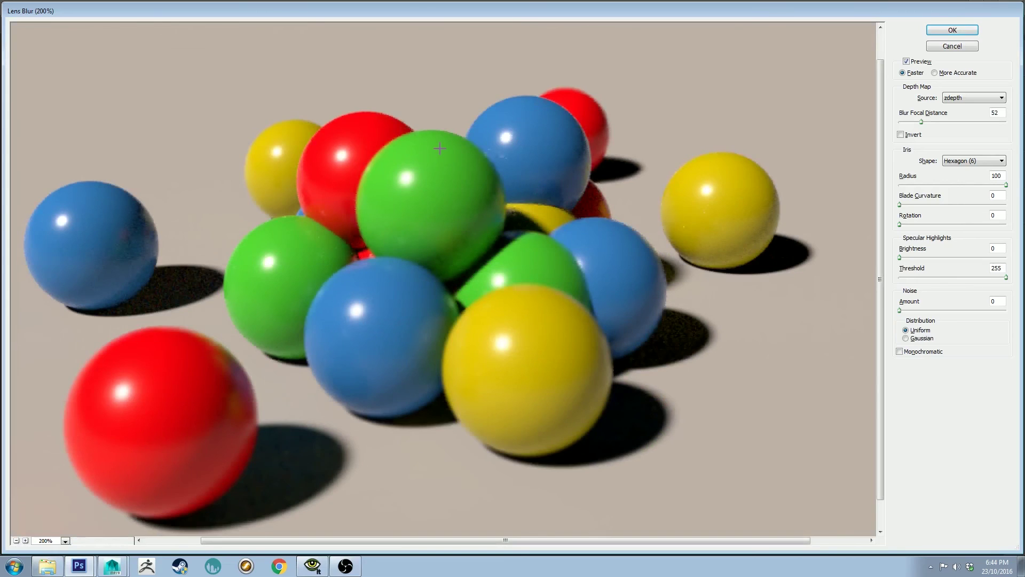
click(160, 394)
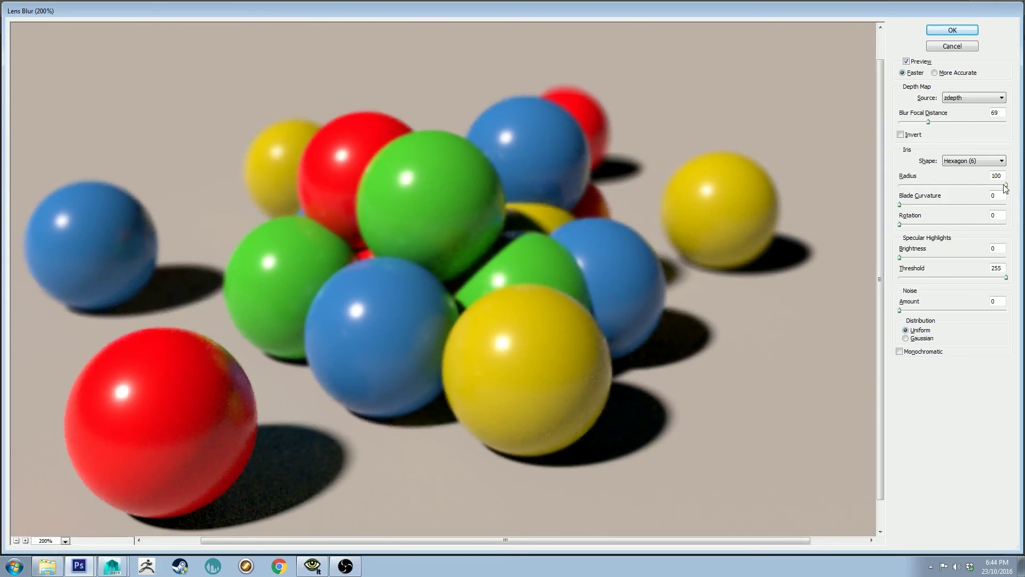
drag(1007, 188, 934, 192)
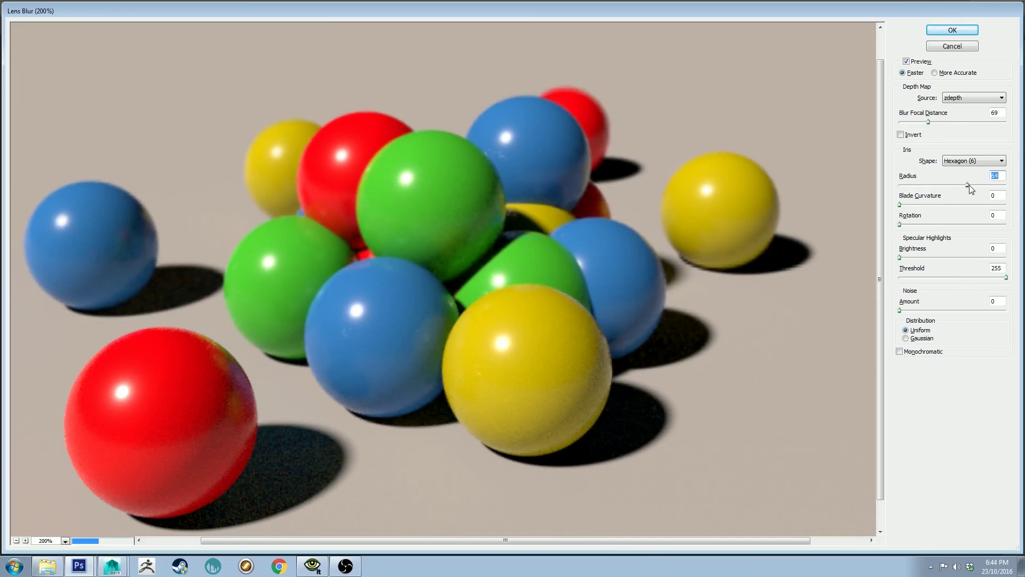
Confirm the Lens Blur and zoom the document to inspect the depth-of-field result
click(934, 31)
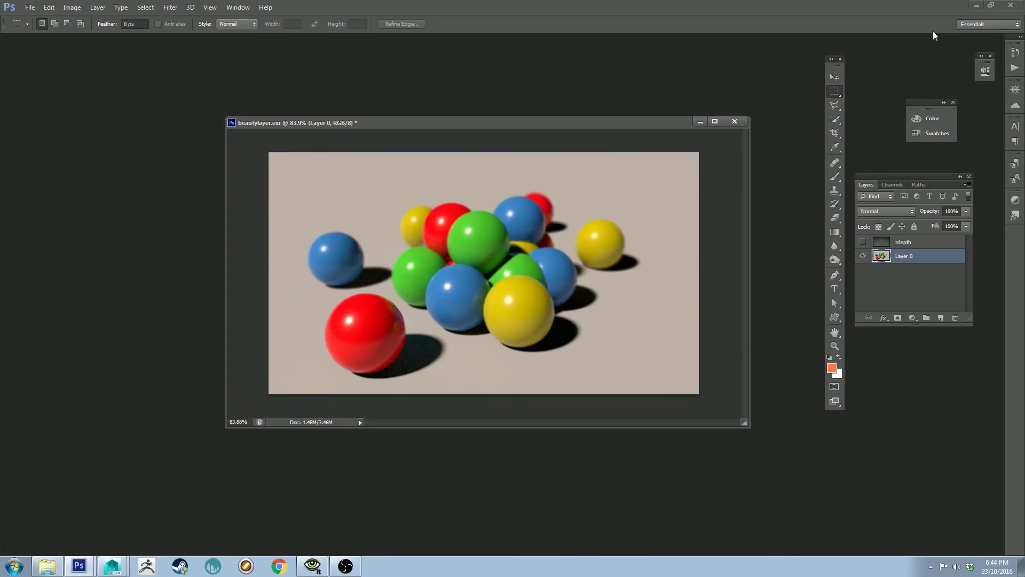
alt+scroll(580, 348, up, 3)
alt+scroll(581, 348, down, 1)
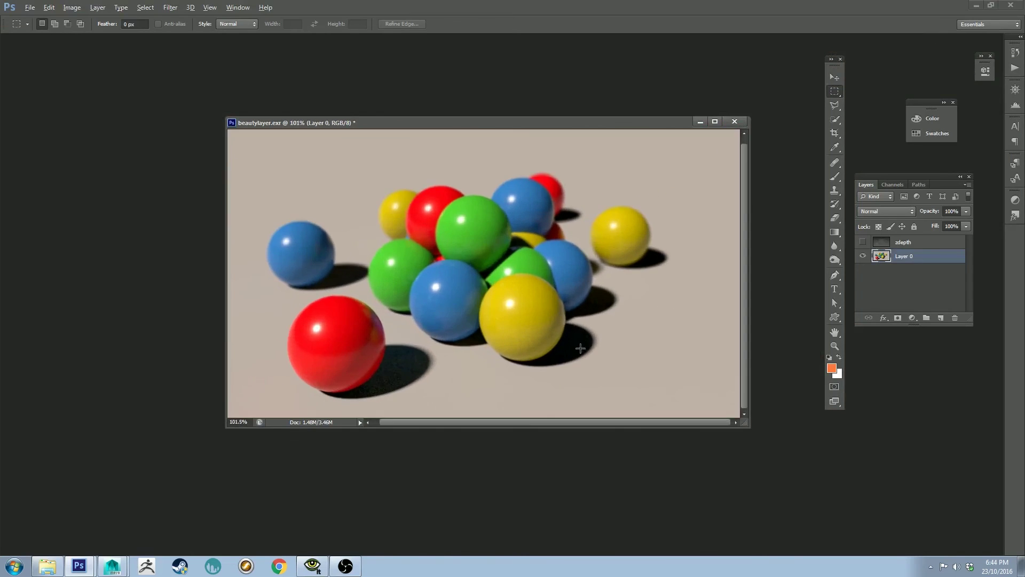
alt+scroll(517, 249, down, 1)
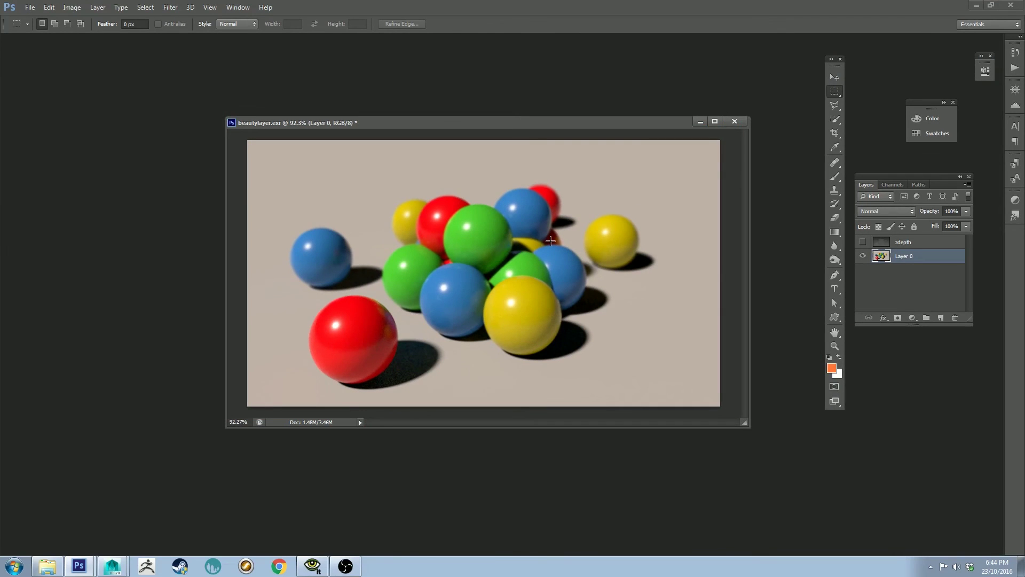